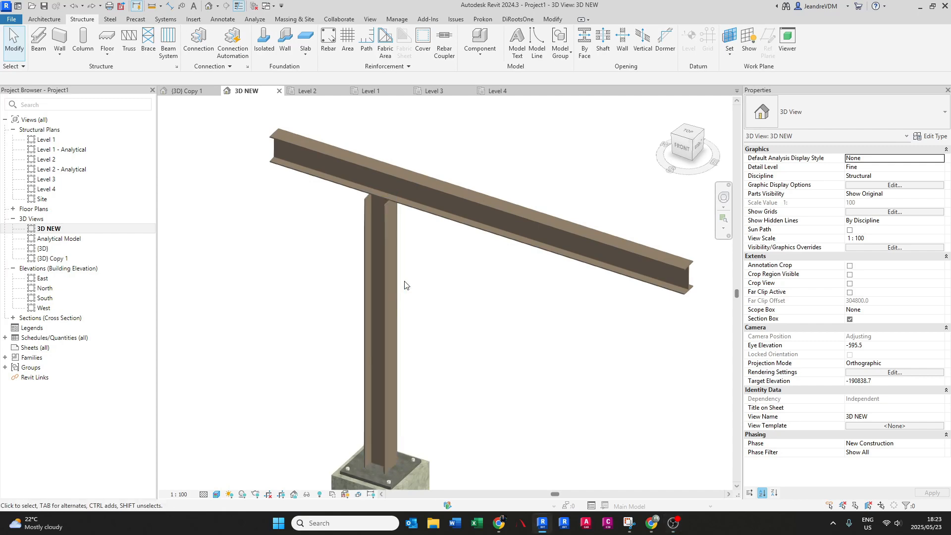
- Check the structural connection settings for "Knee of frame bolted, with haunch" among the loaded connections
middle_drag(407, 286, 431, 296)
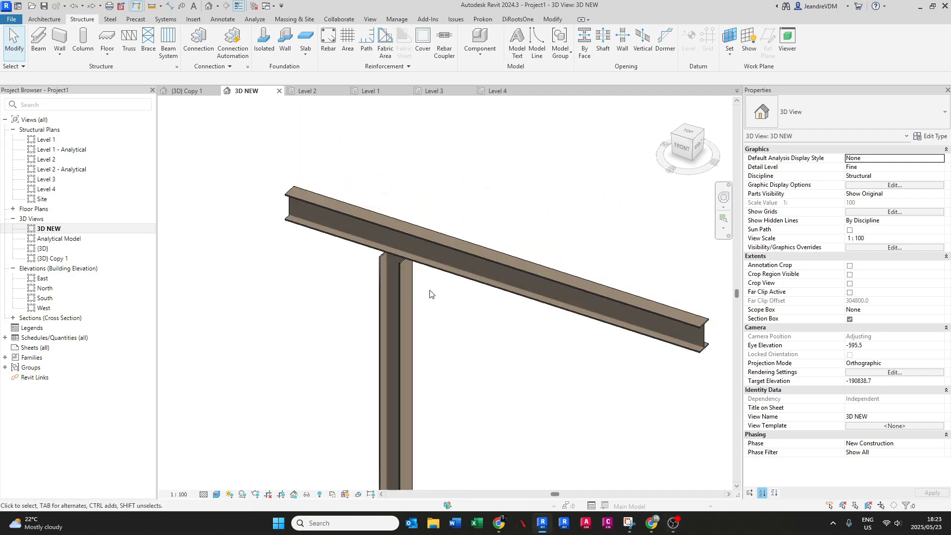
click(246, 69)
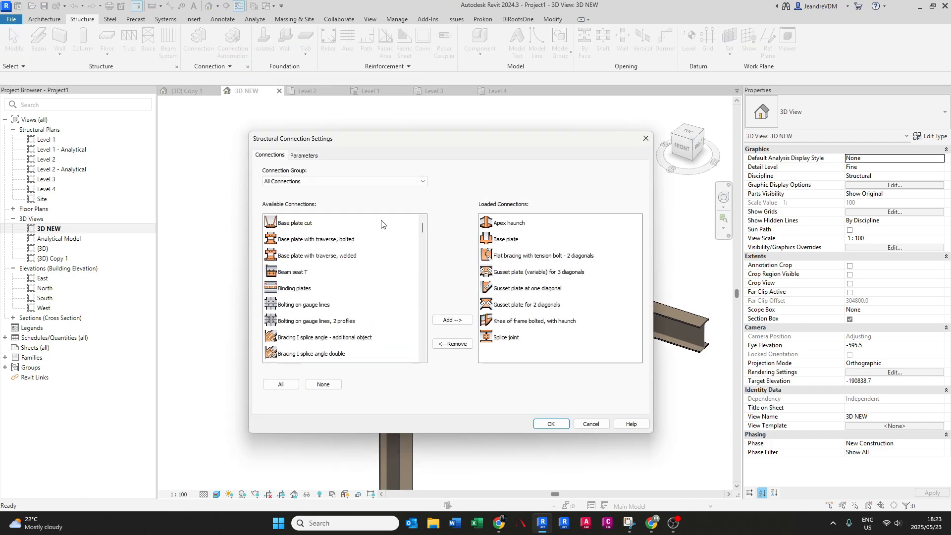
click(513, 321)
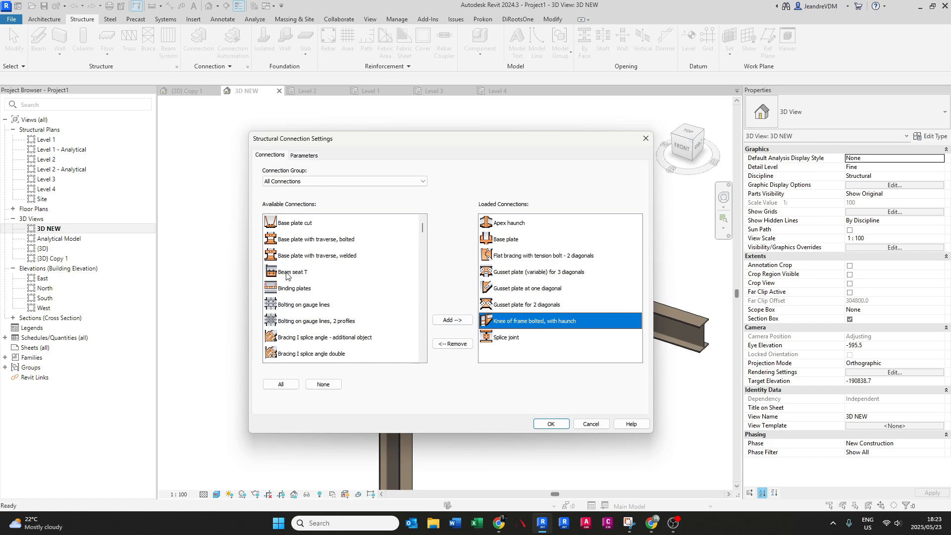
click(290, 290)
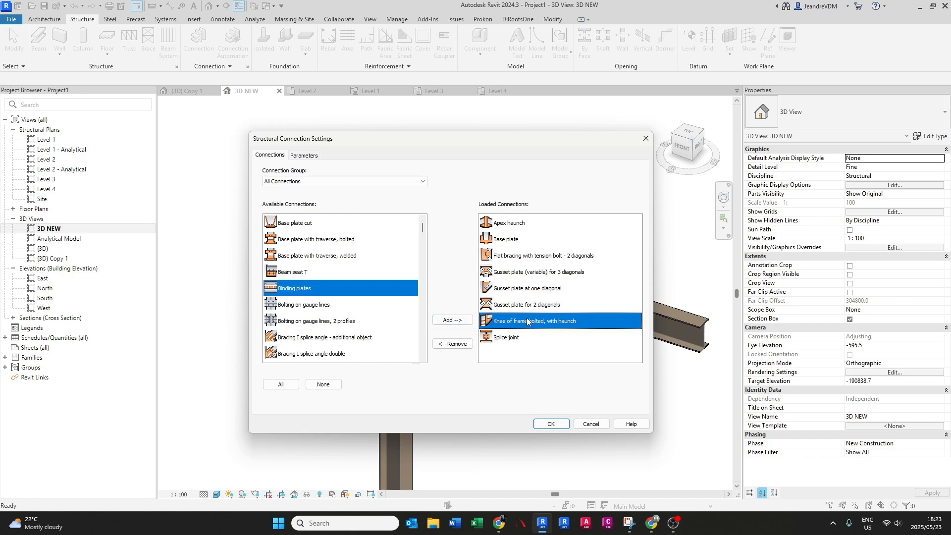
click(551, 424)
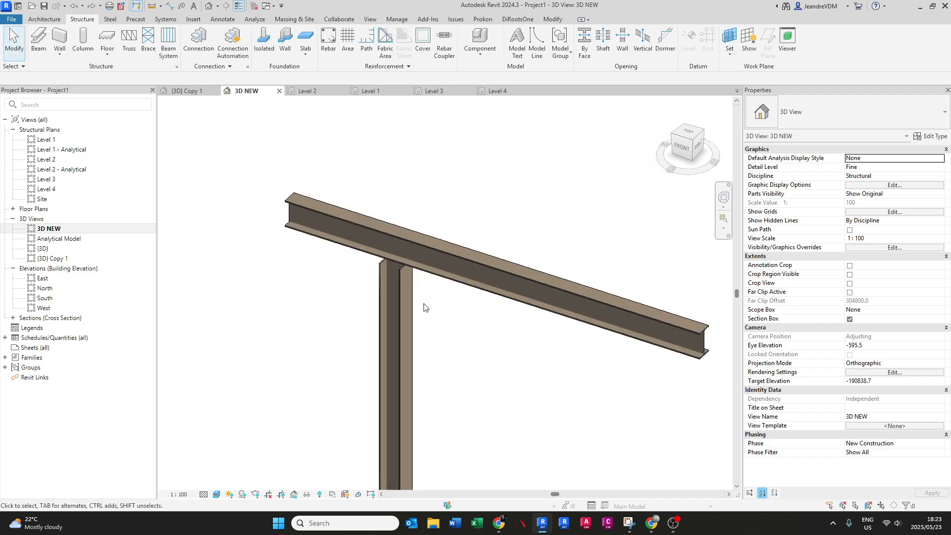
- Place a "Knee of frame bolted, with haunch" connection between the steel column and the sloping beam
click(198, 49)
click(836, 113)
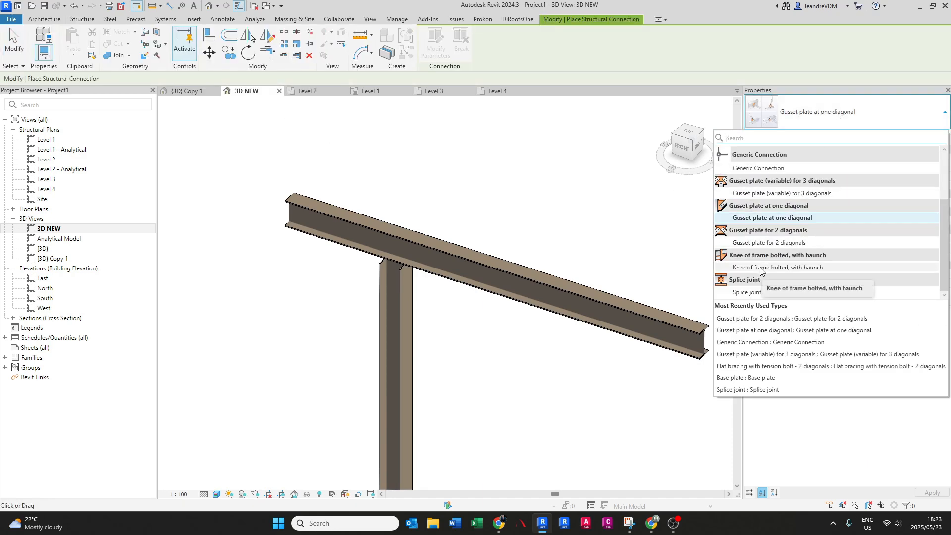
click(760, 268)
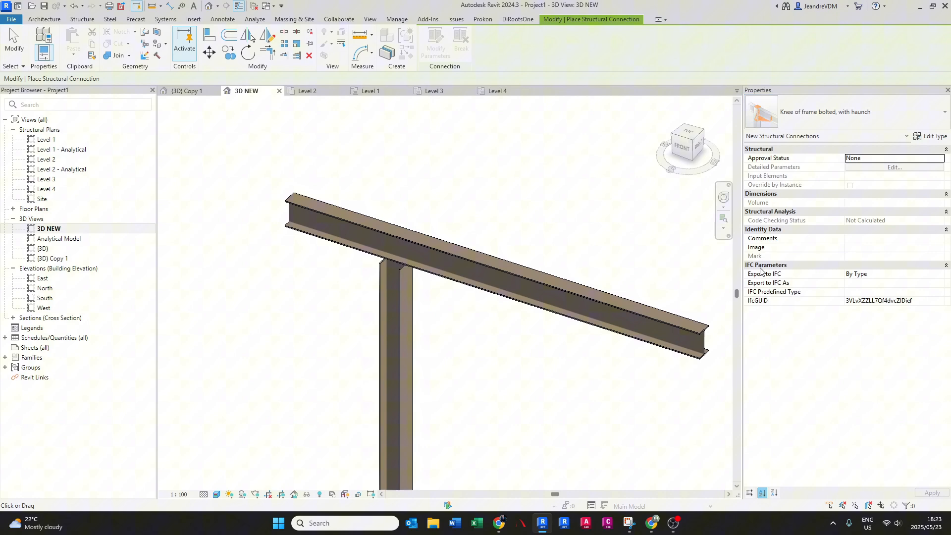
click(400, 299)
click(437, 278)
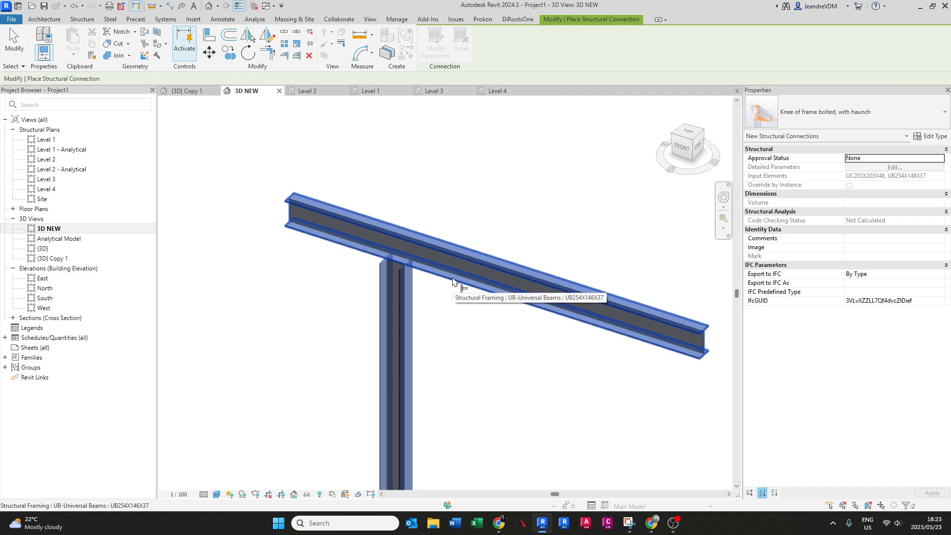
key(Return)
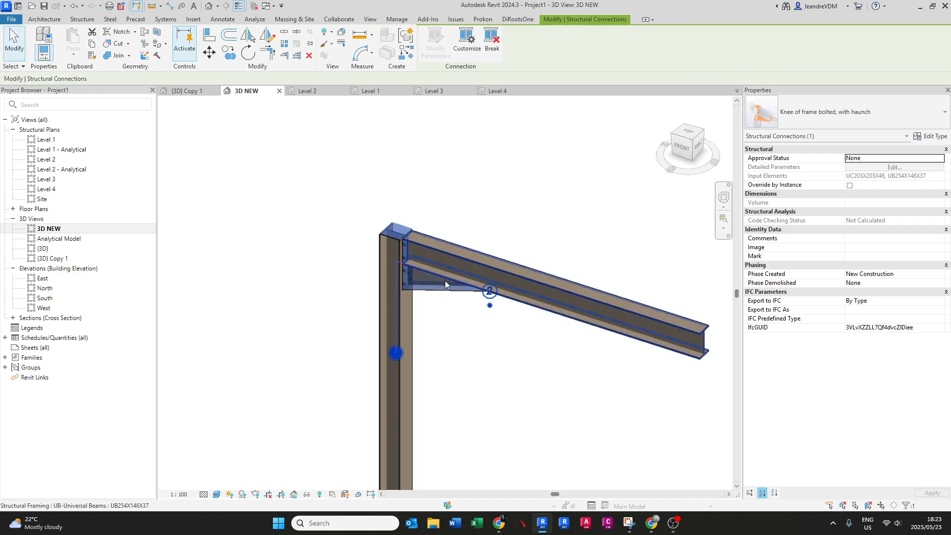
key(Escape)
- Duplicate the placed knee connection's type under the name HEAD PLATE and apply it to the connection
scroll(430, 307, up, 2)
shift+middle_drag(429, 307, 411, 242)
scroll(397, 254, up, 4)
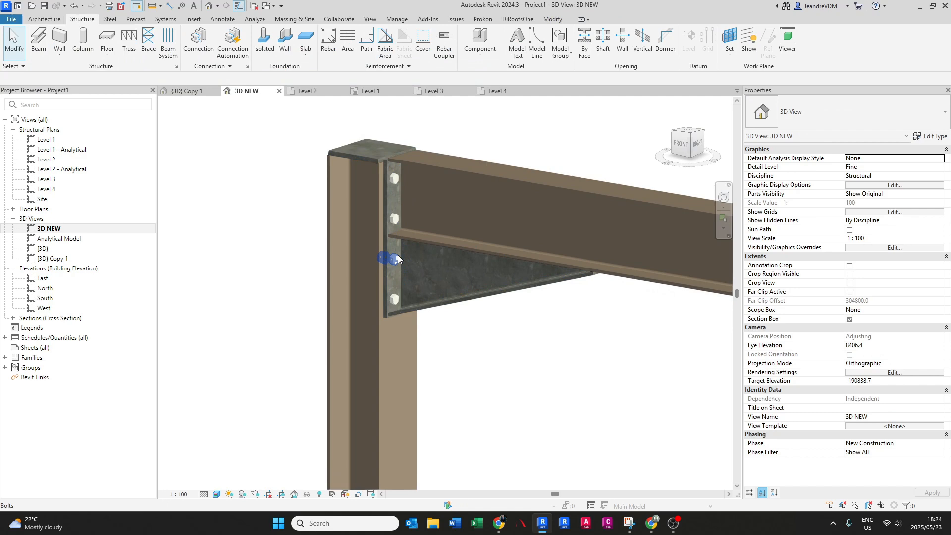
scroll(417, 293, down, 2)
middle_drag(418, 296, 452, 354)
click(452, 353)
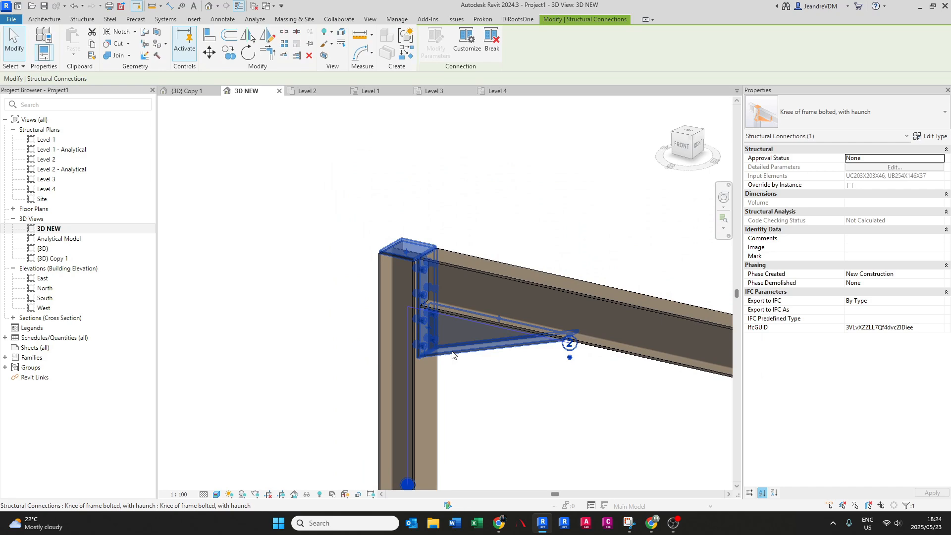
click(929, 139)
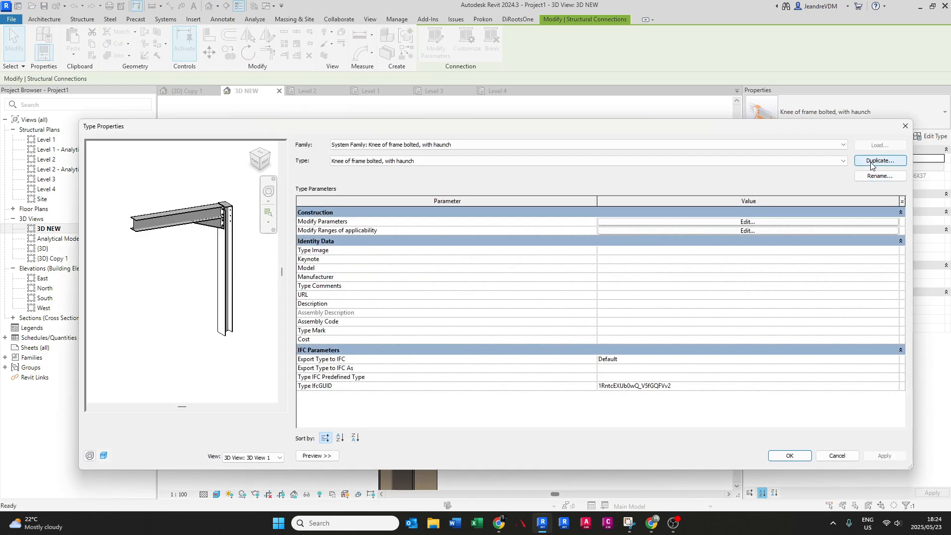
click(871, 162)
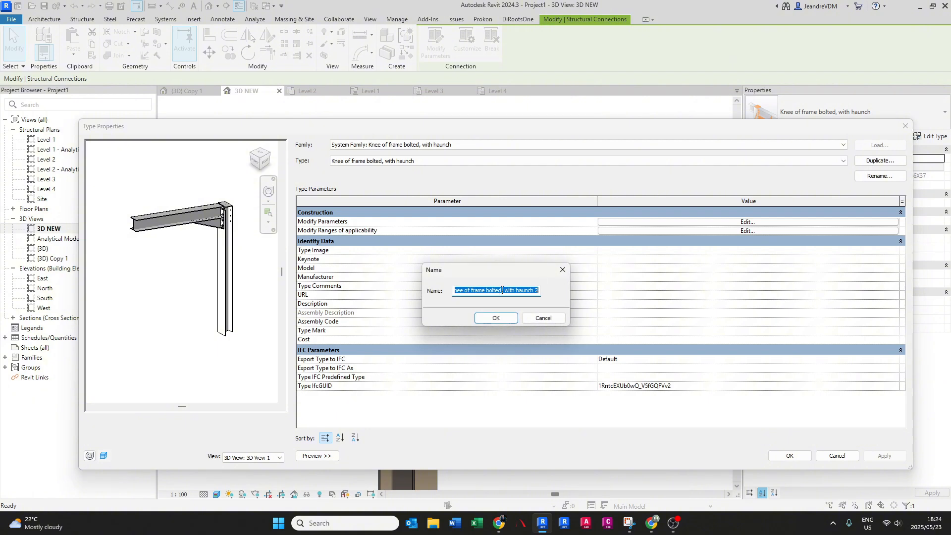
text(HEAD PLATE)
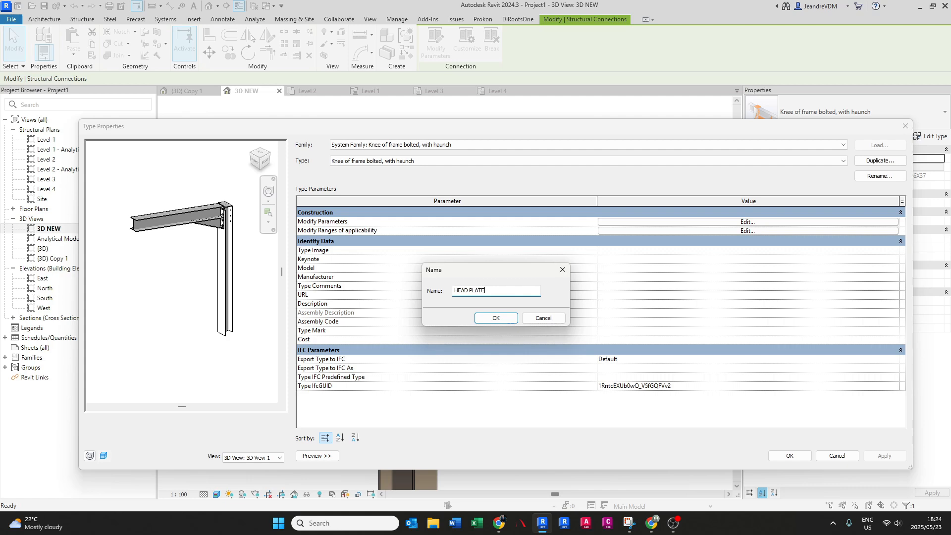
key(Return)
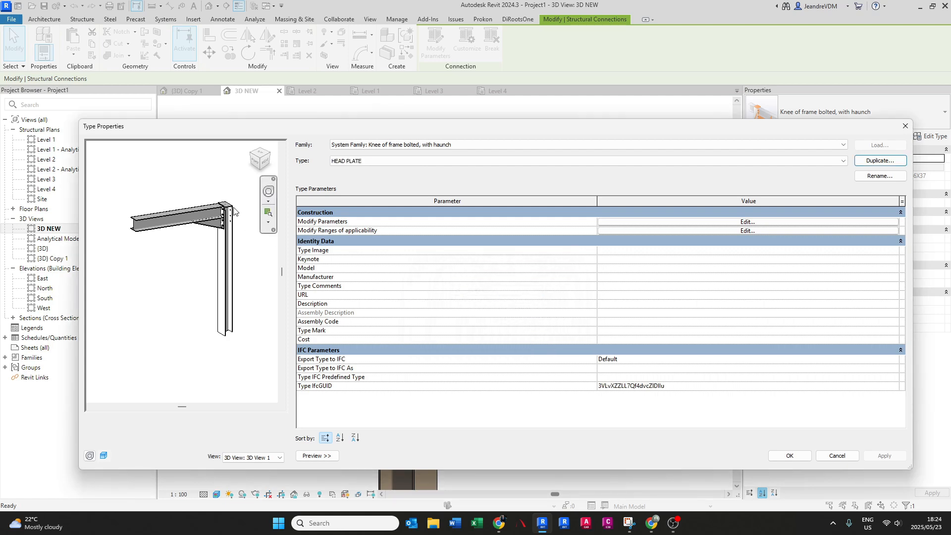
click(789, 455)
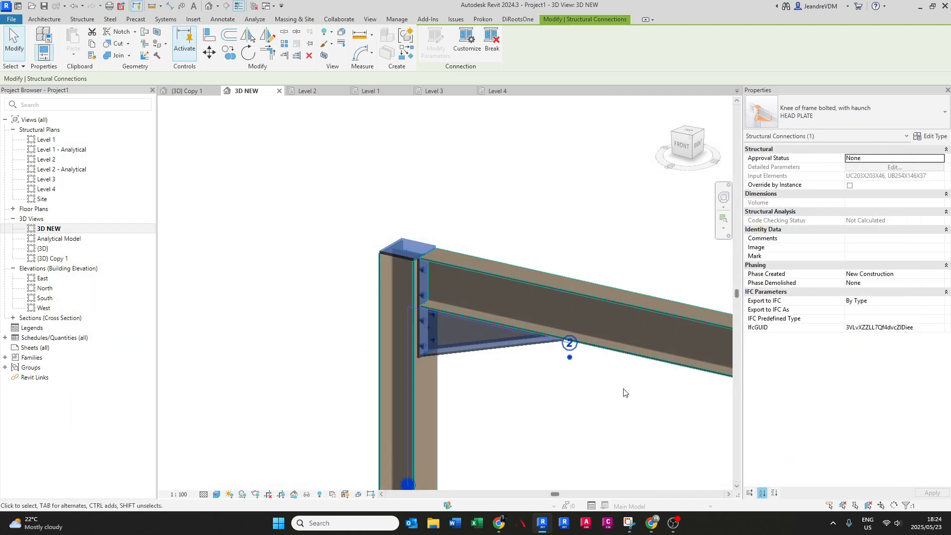
- Make the sloping beam the primary member of the HEAD PLATE connection instead of the column
middle_drag(471, 354, 449, 334)
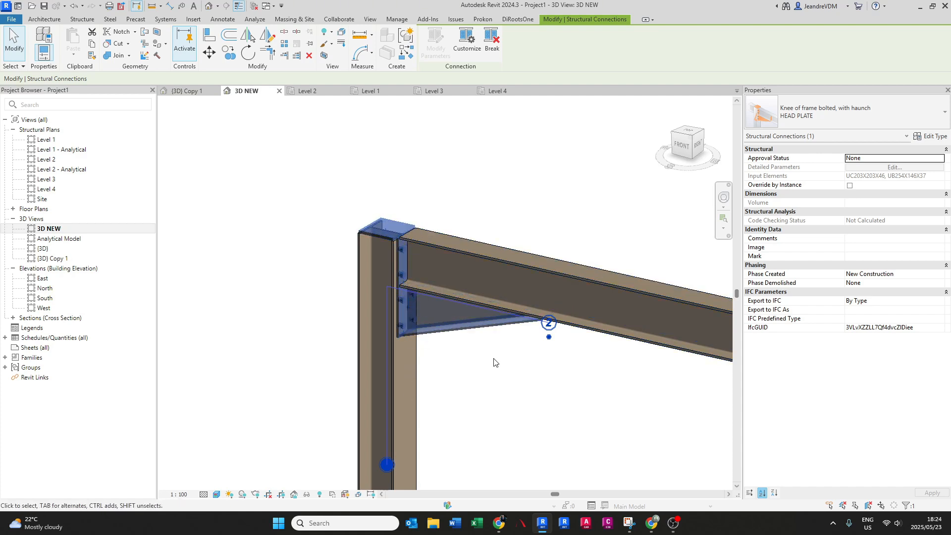
click(549, 338)
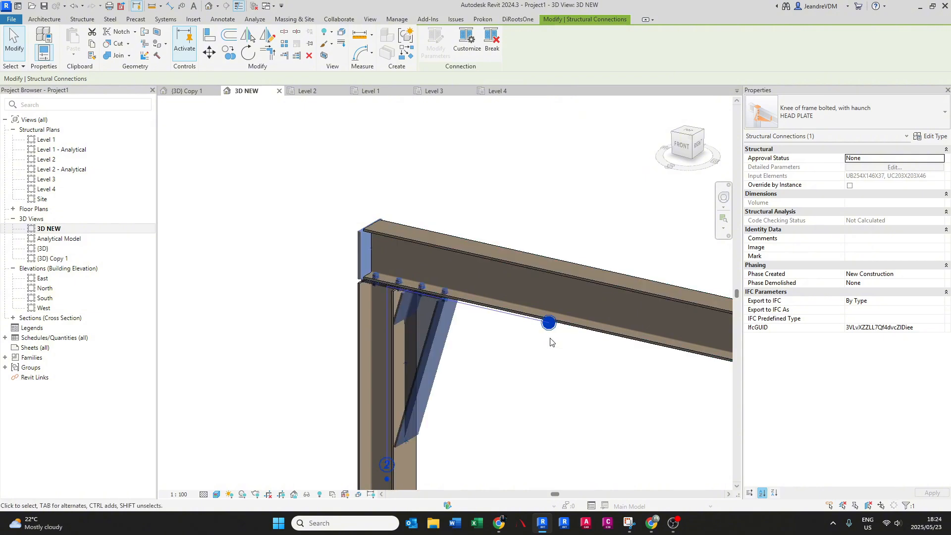
key(Escape)
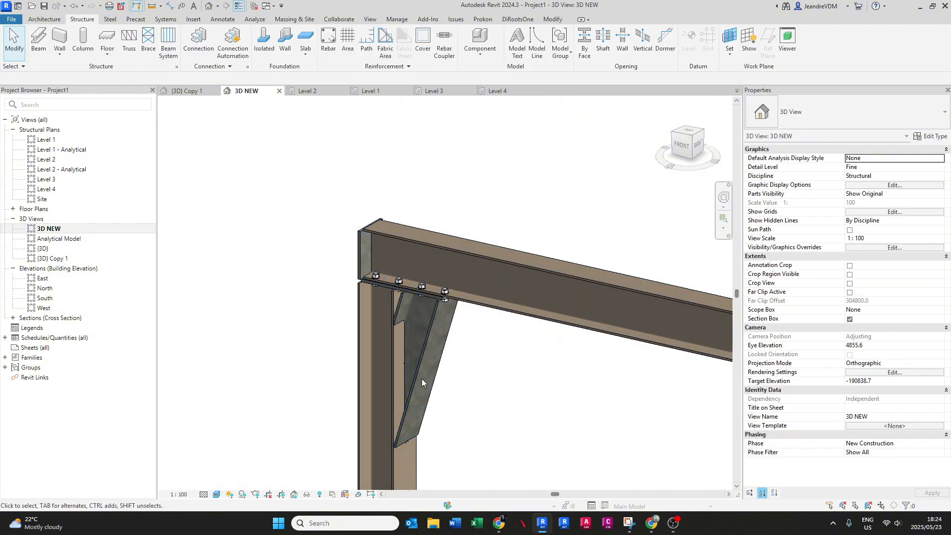
- Examine how the HEAD PLATE connection's plates, bolts and haunch meet the column top and the beam
middle_drag(421, 378, 435, 356)
scroll(387, 253, up, 2)
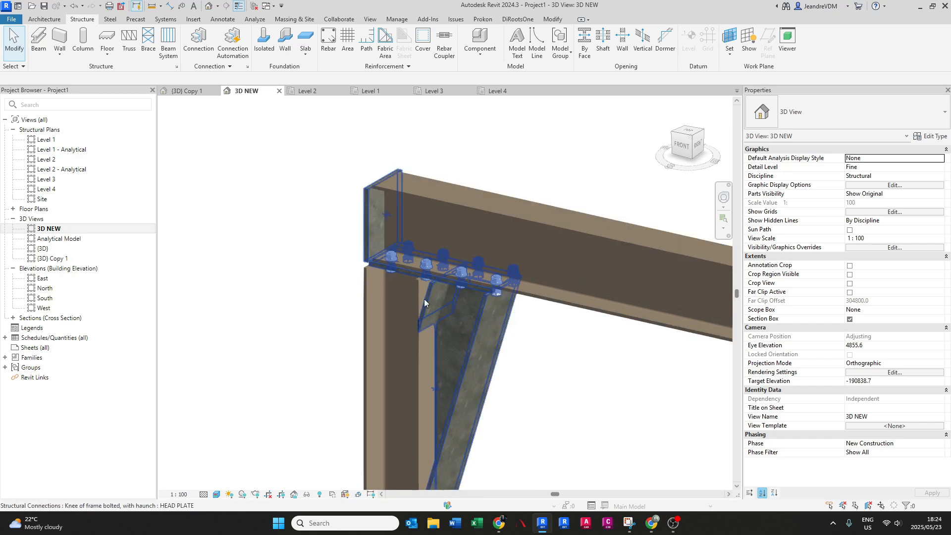
scroll(446, 335, down, 1)
shift+middle_drag(444, 334, 438, 352)
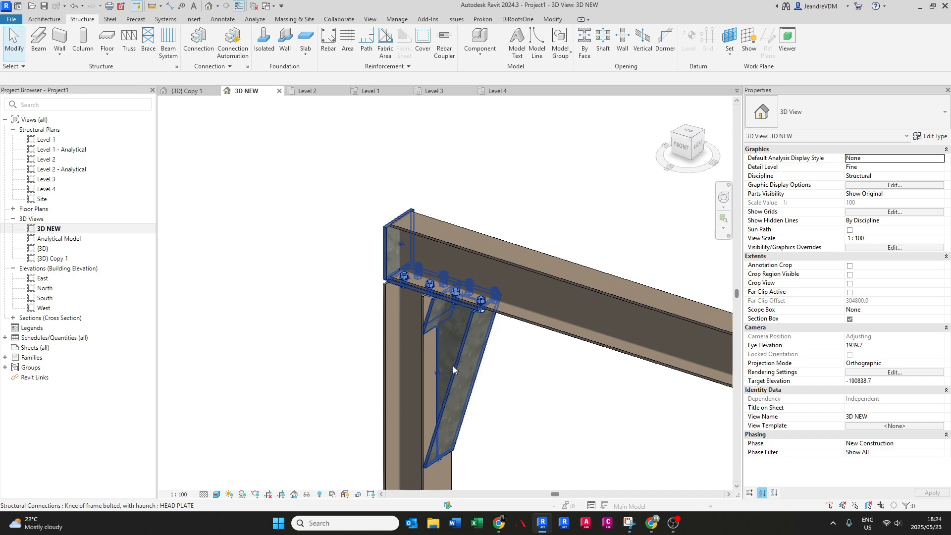
click(423, 354)
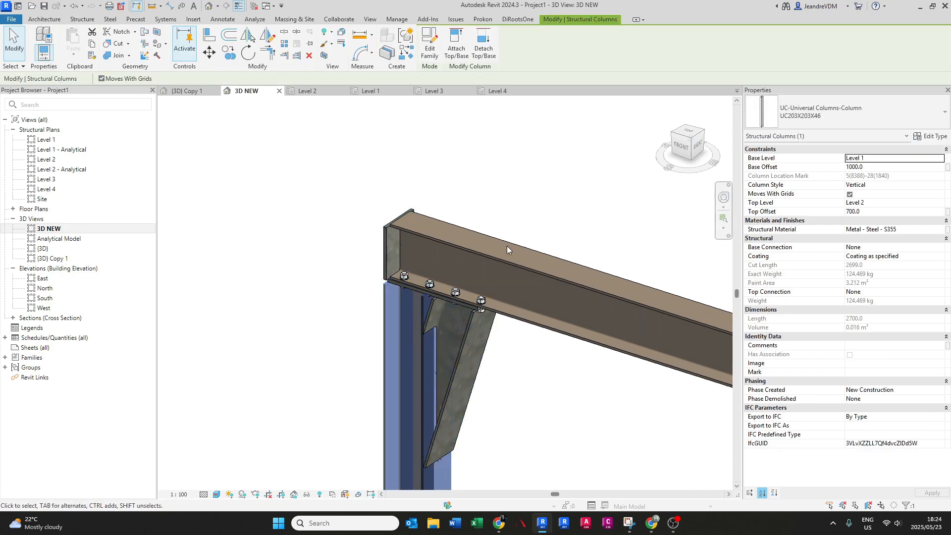
scroll(388, 292, up, 2)
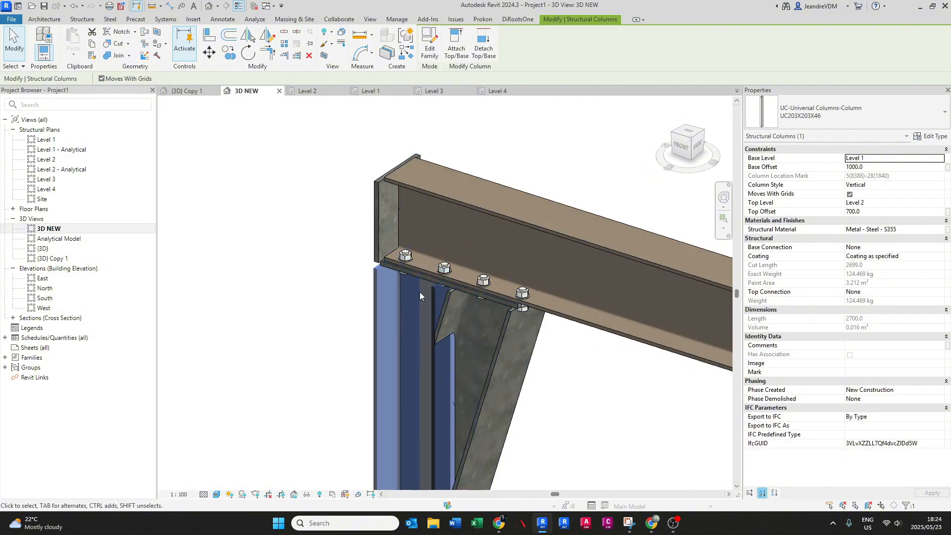
scroll(421, 293, down, 2)
key(Escape)
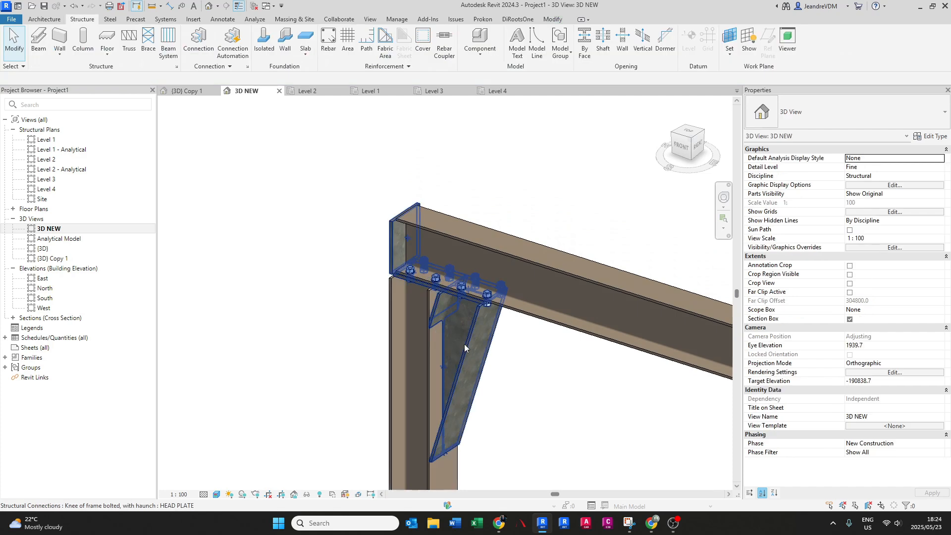
- Remove the haunch from the HEAD PLATE connection type by setting its haunch option to None
click(465, 343)
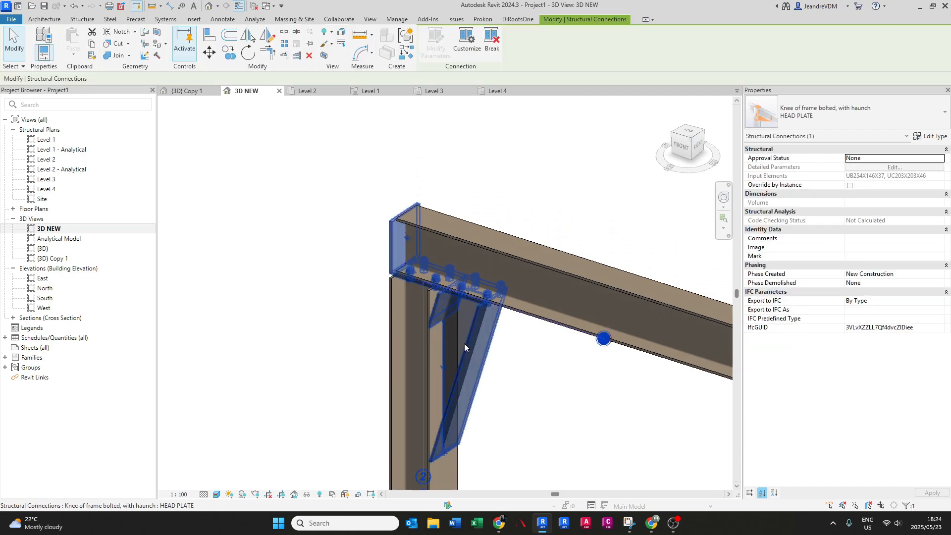
click(932, 138)
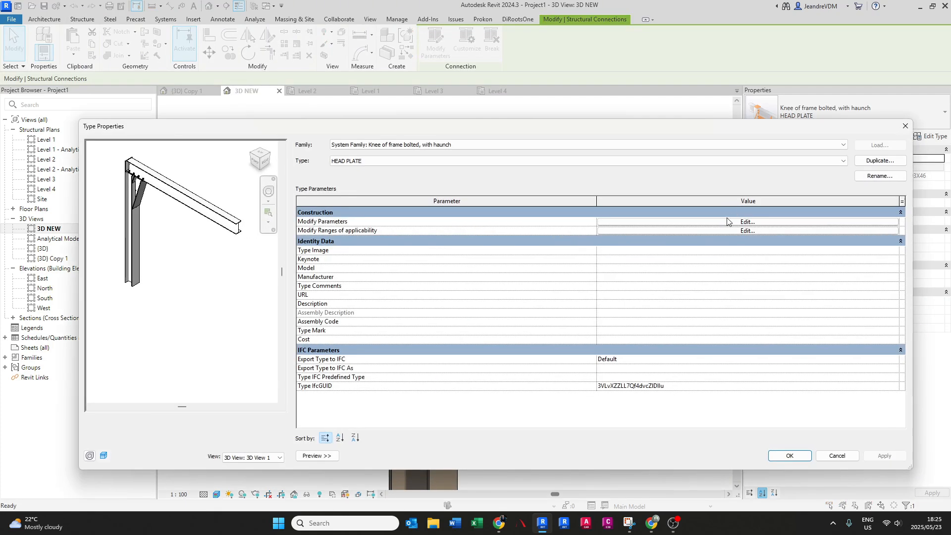
click(726, 222)
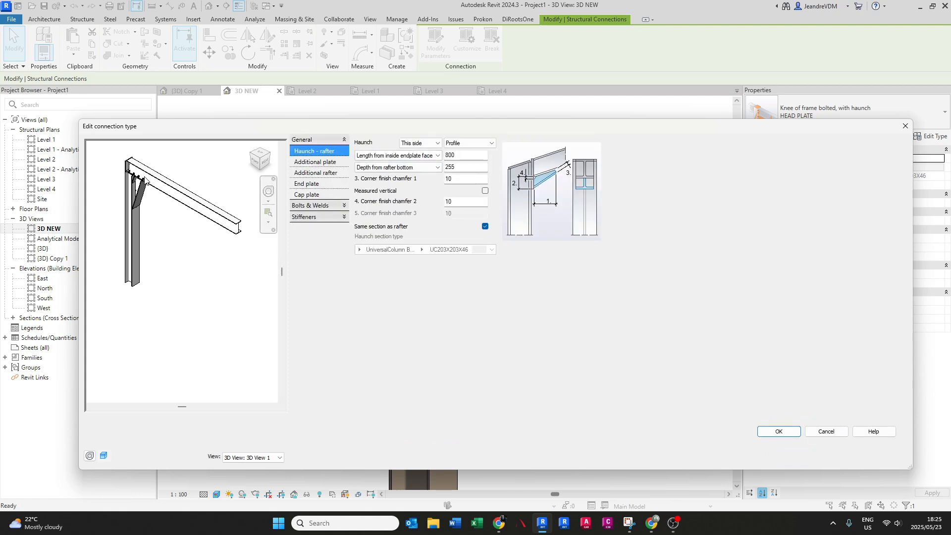
scroll(145, 179, up, 5)
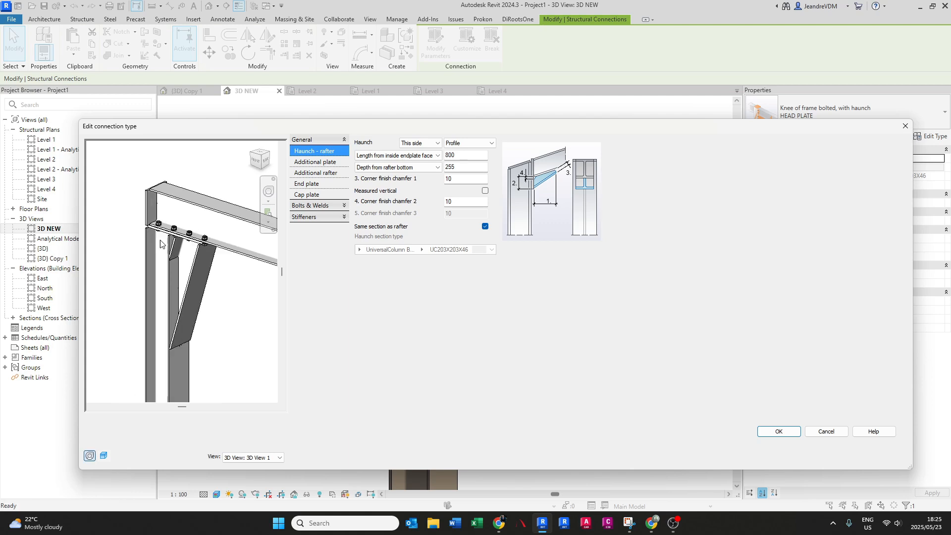
scroll(160, 240, up, 1)
middle_drag(196, 237, 183, 240)
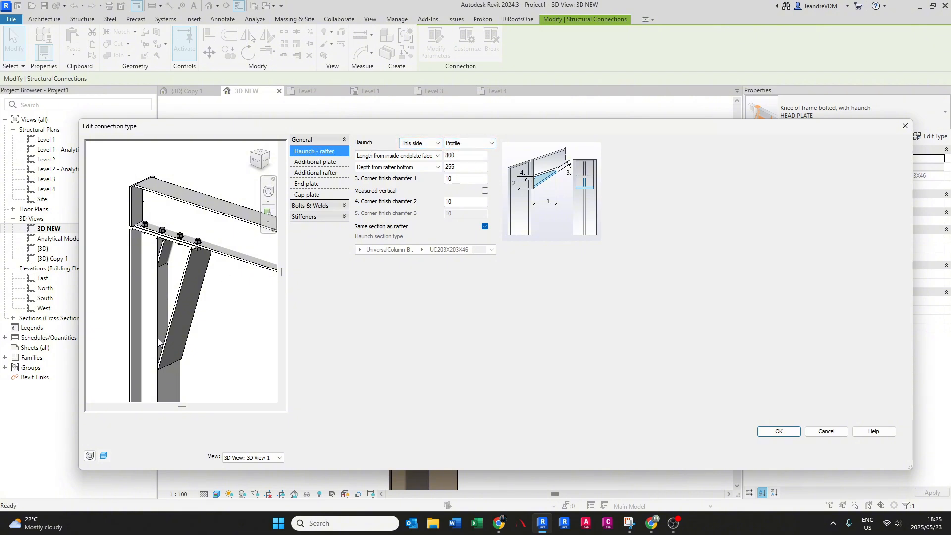
click(464, 143)
click(463, 152)
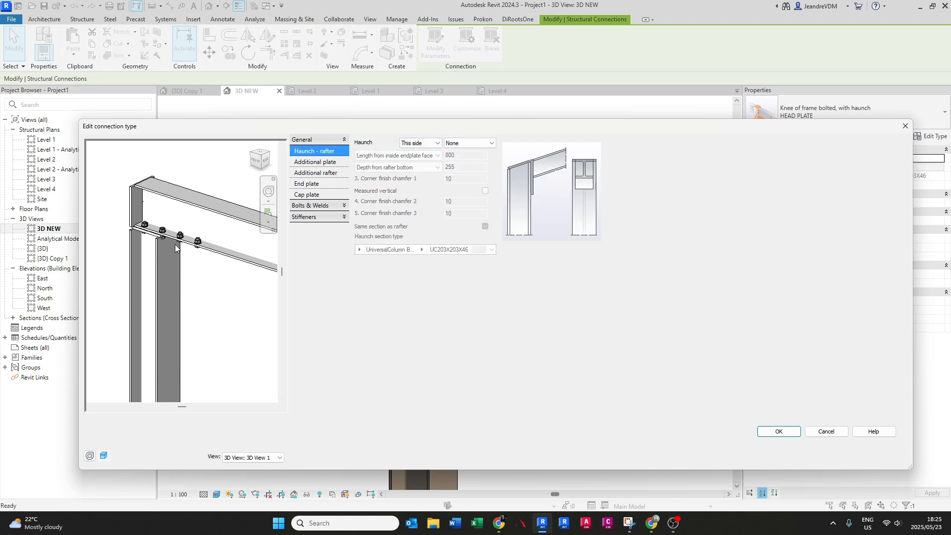
- Set the end plate length type of the HEAD PLATE connection to "Exact value - from top"
click(329, 164)
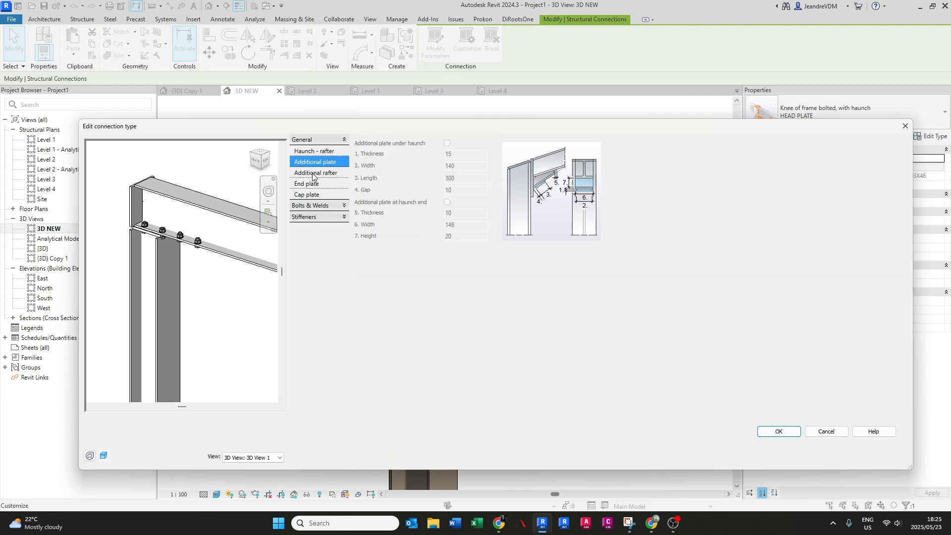
click(313, 175)
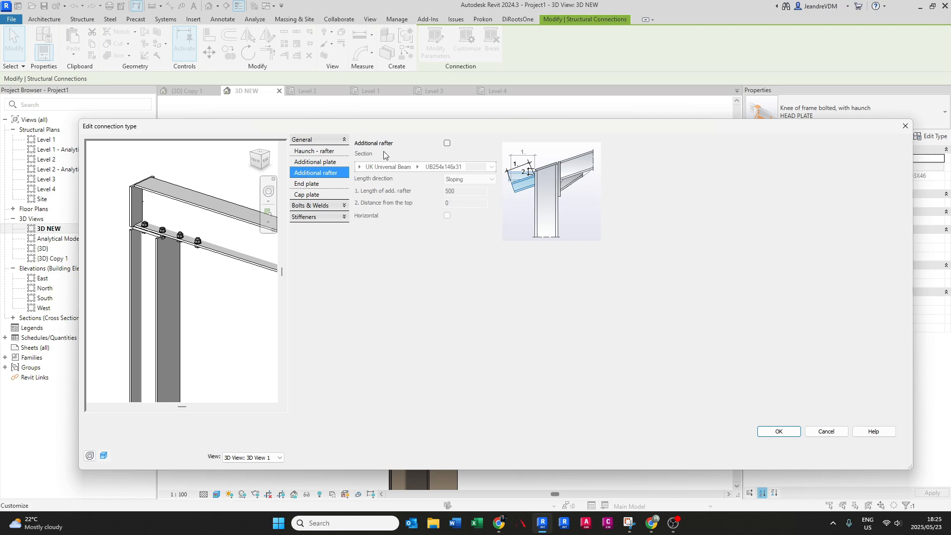
click(322, 186)
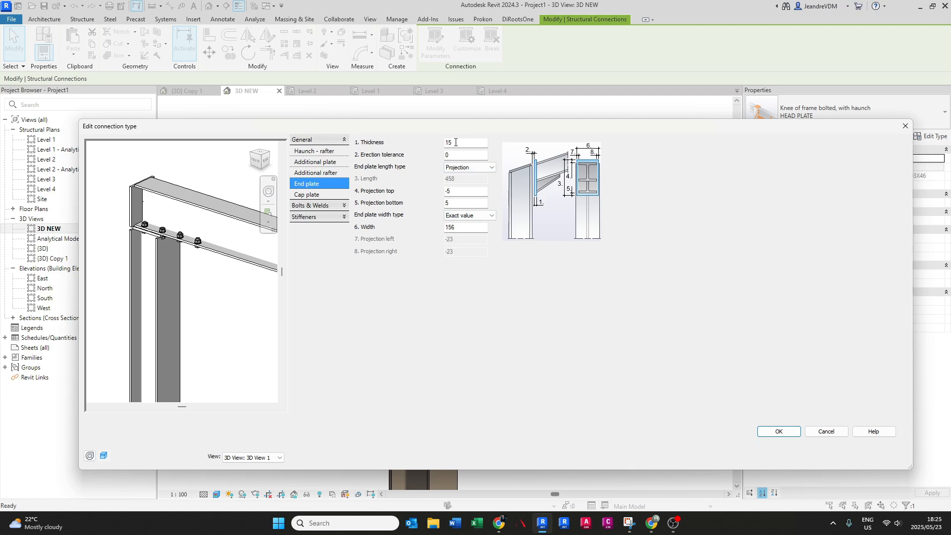
click(461, 168)
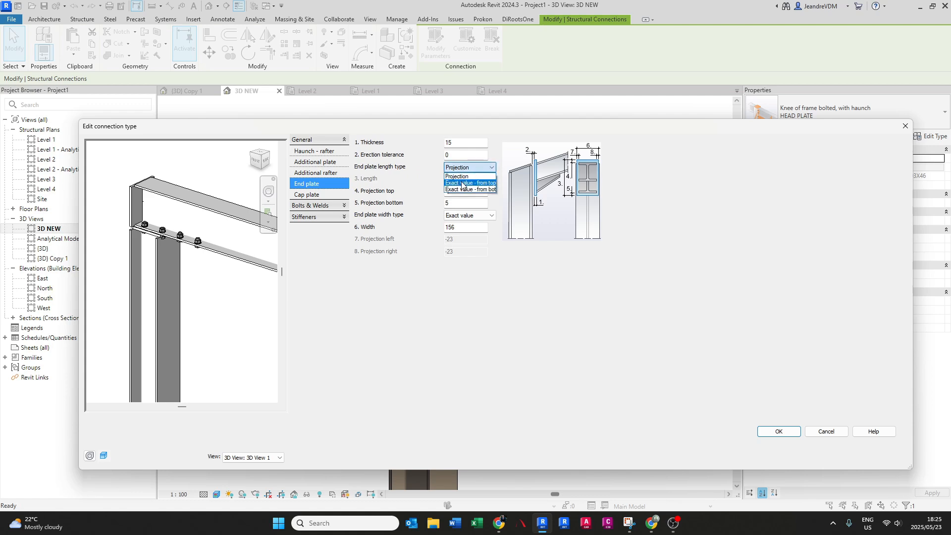
click(462, 183)
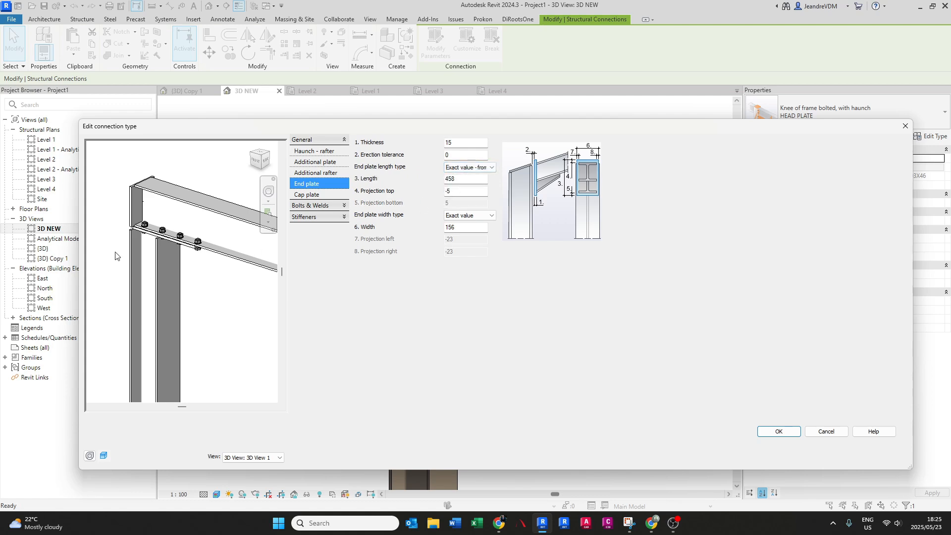
- Set the end plate's length to 203 in the HEAD PLATE connection type
scroll(128, 232, up, 3)
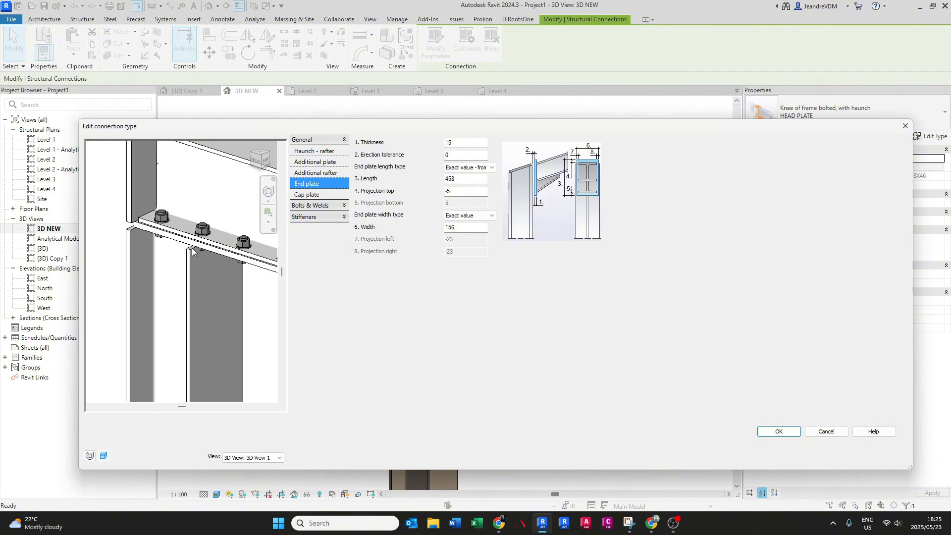
double_click(453, 179)
text(203)
key(Return)
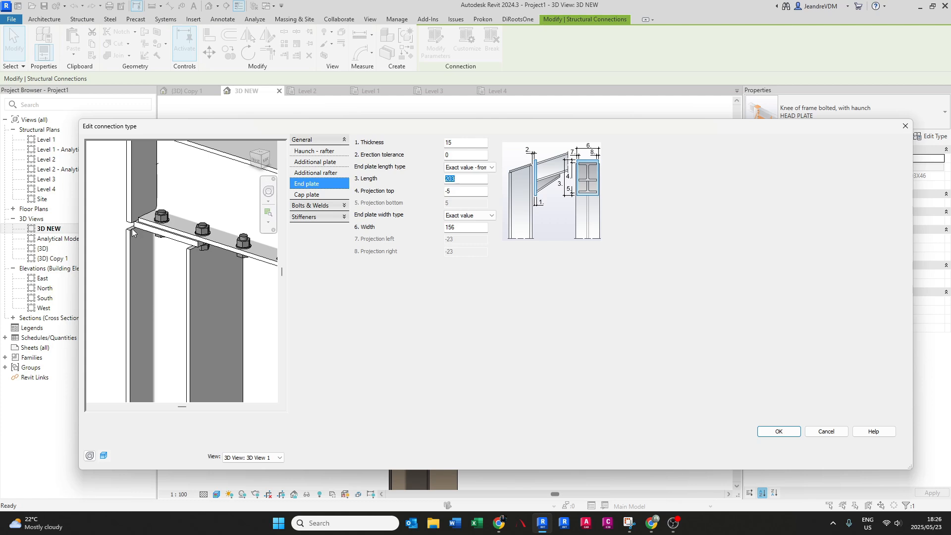
scroll(132, 227, up, 5)
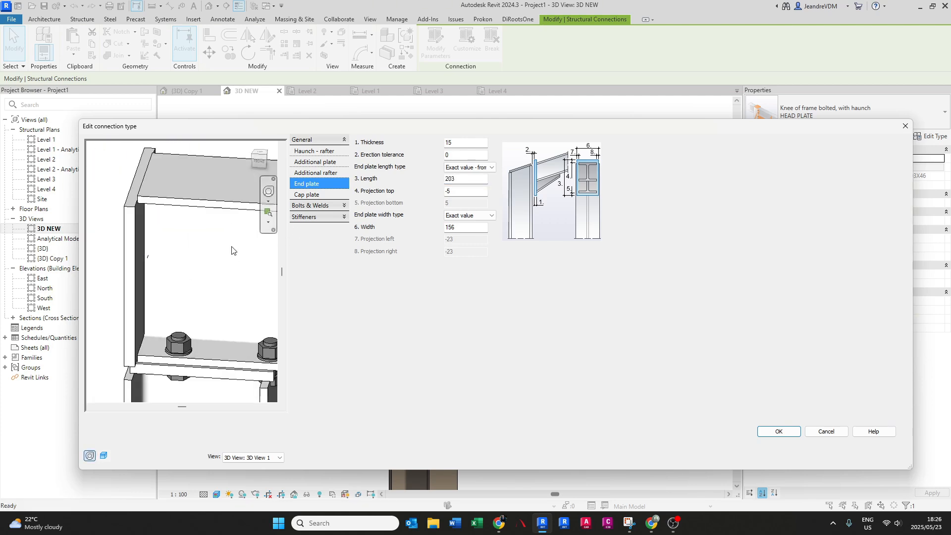
scroll(114, 297, down, 3)
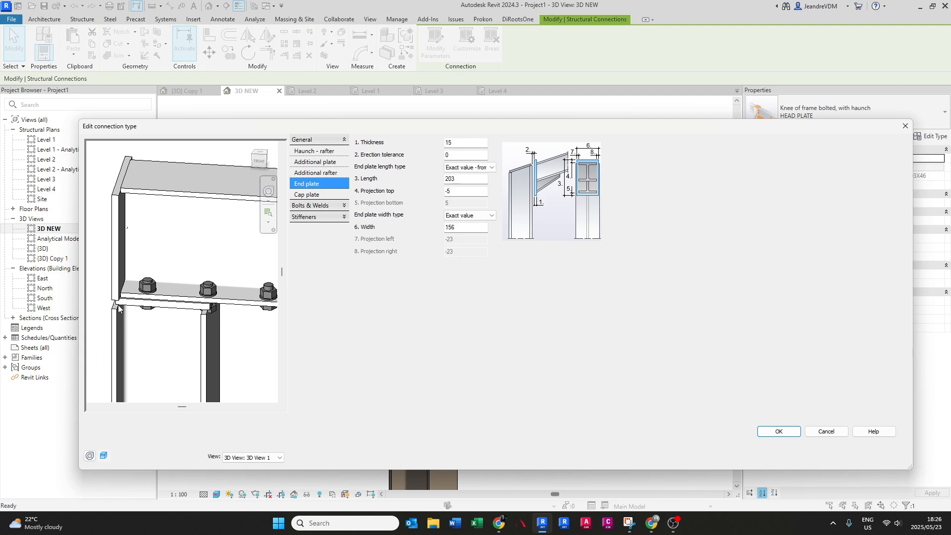
- Set the end plate's top projection to 0 and its width to 203
click(466, 191)
text(0)
key(Return)
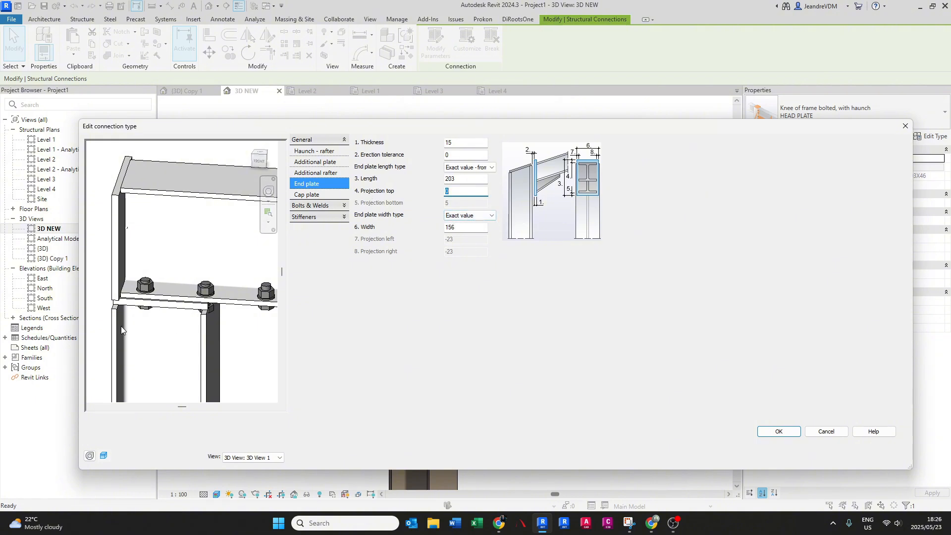
scroll(129, 324, down, 2)
shift+middle_drag(170, 314, 148, 288)
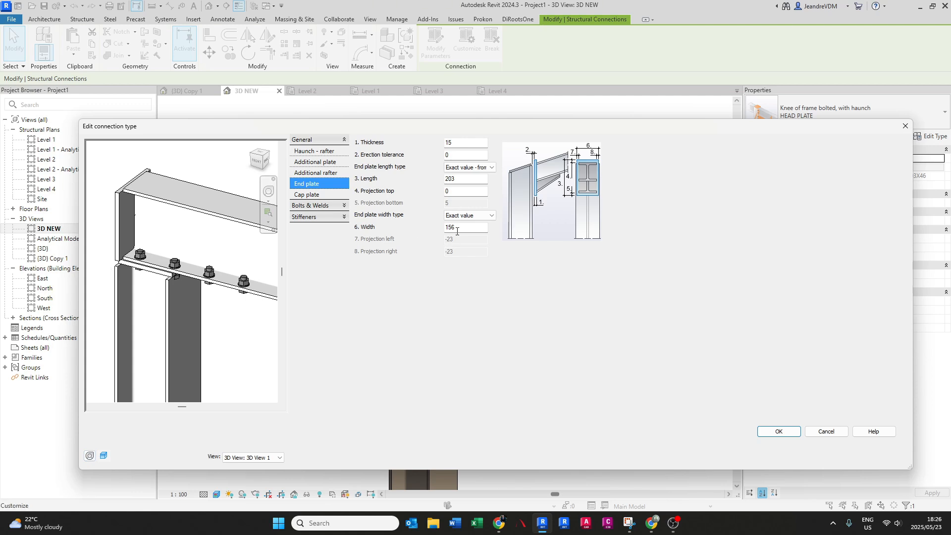
drag(457, 228, 433, 228)
text(203)
key(Tab)
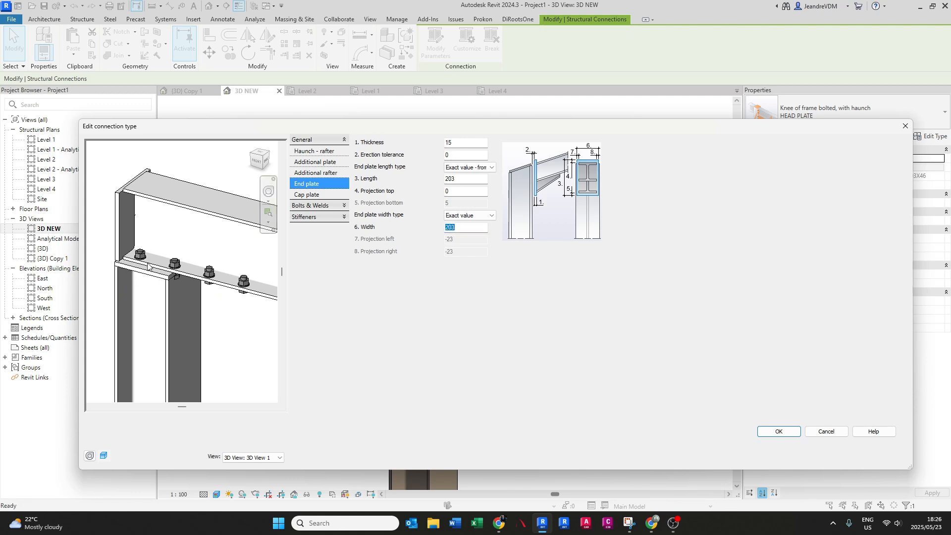
- Remove the cap plate from the connection by setting its cap plate type to None
click(310, 196)
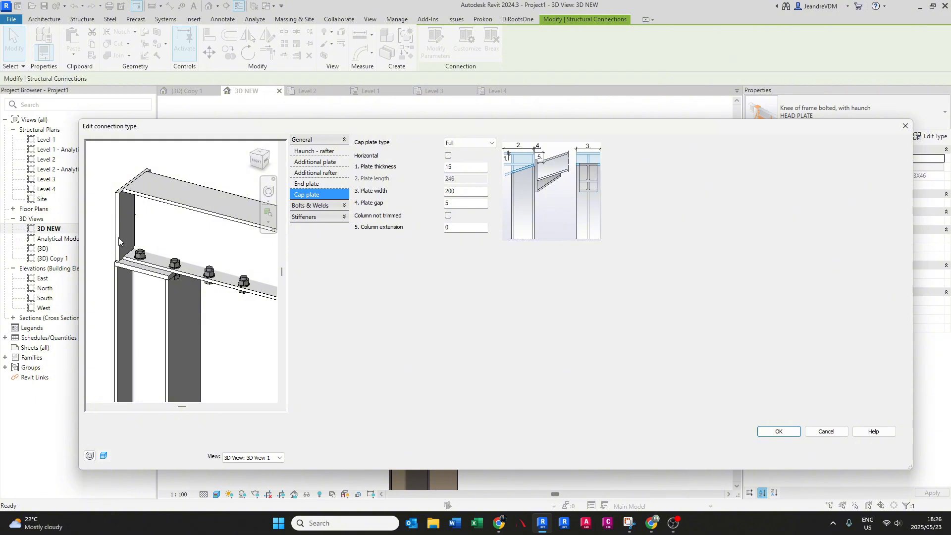
click(458, 145)
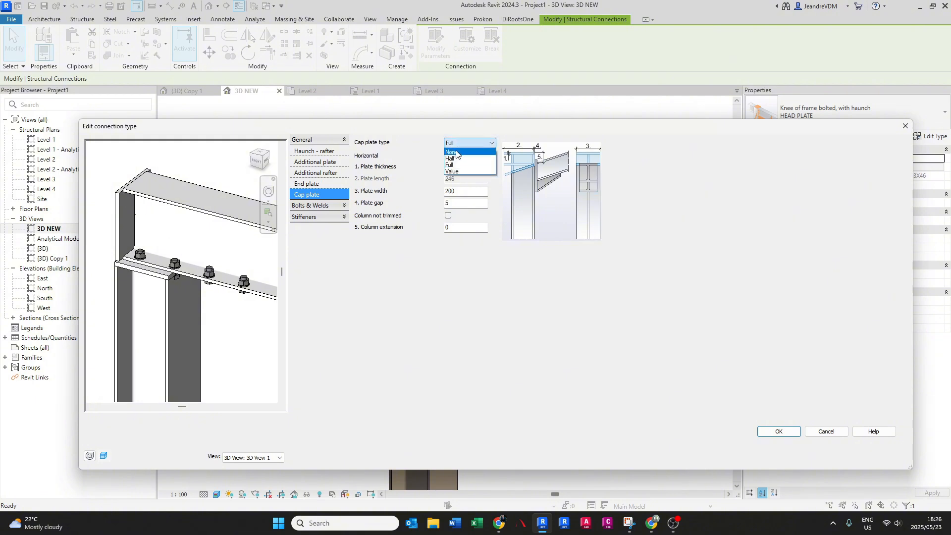
click(456, 153)
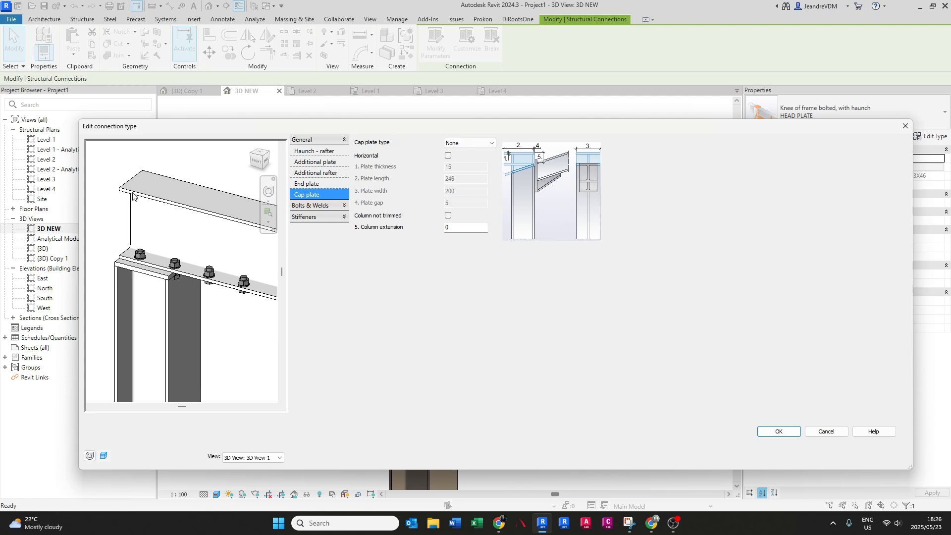
scroll(138, 194, down, 3)
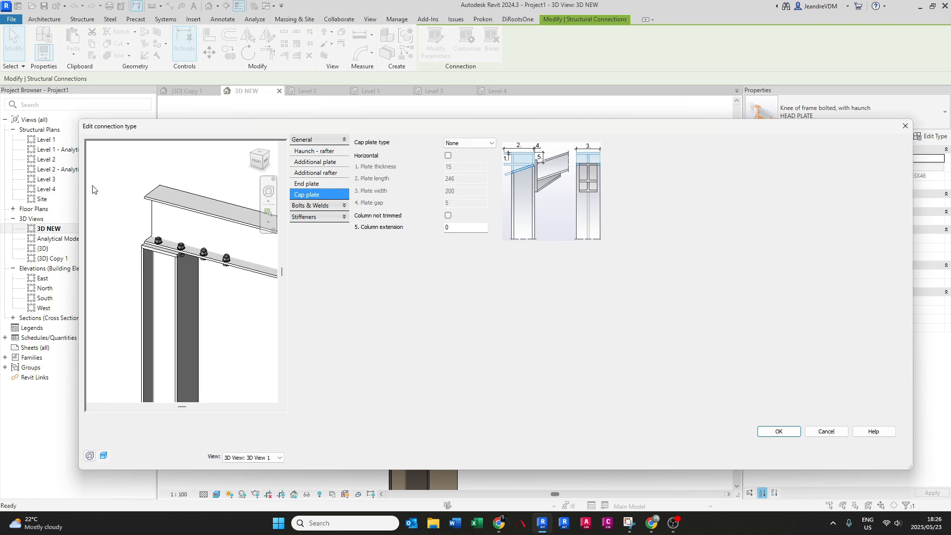
scroll(127, 197, up, 2)
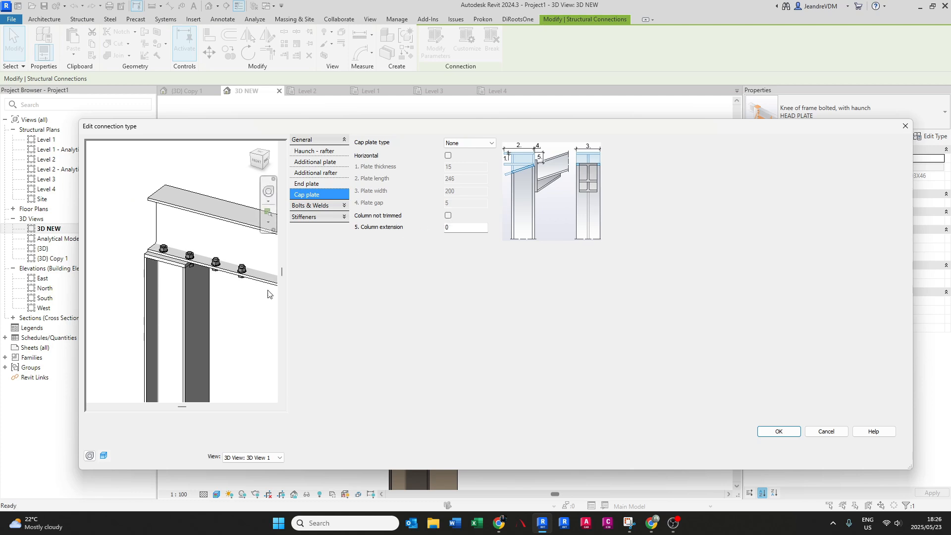
- Set the column extension in the cap plate settings to 1000 so the beam runs past the column
click(471, 227)
text(1000)
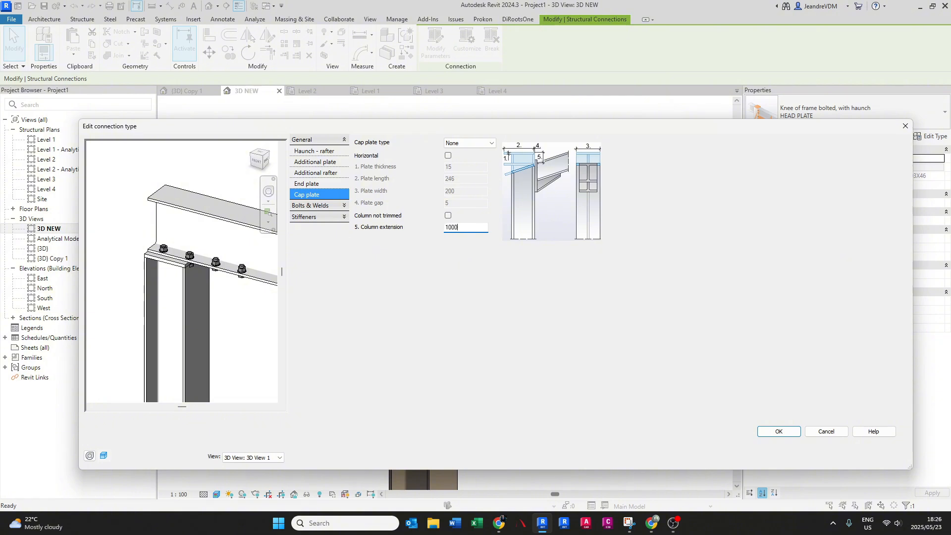
key(Return)
scroll(182, 300, down, 3)
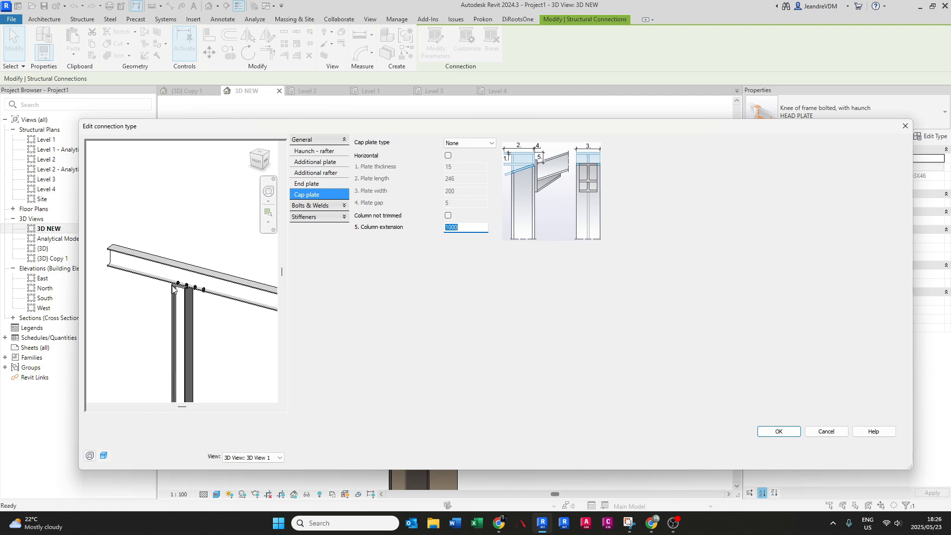
scroll(176, 292, up, 3)
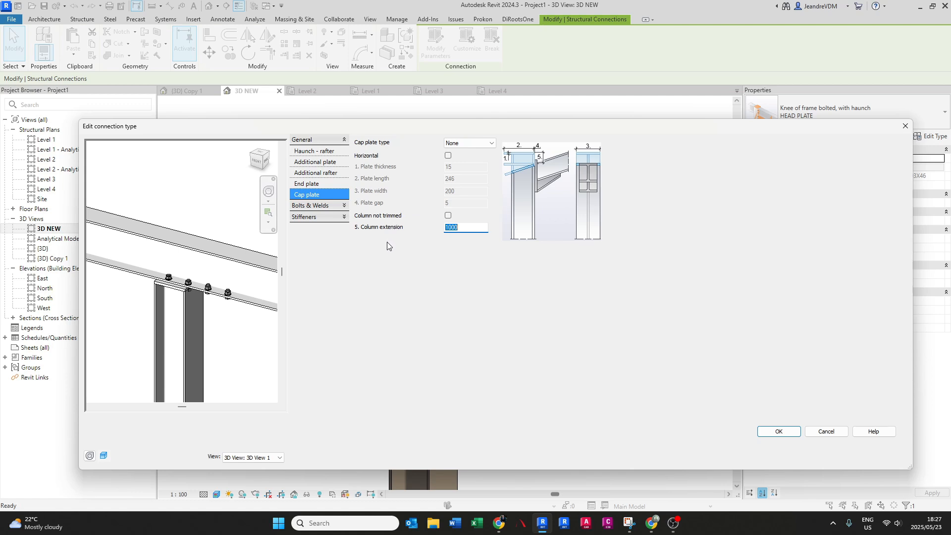
scroll(153, 274, up, 1)
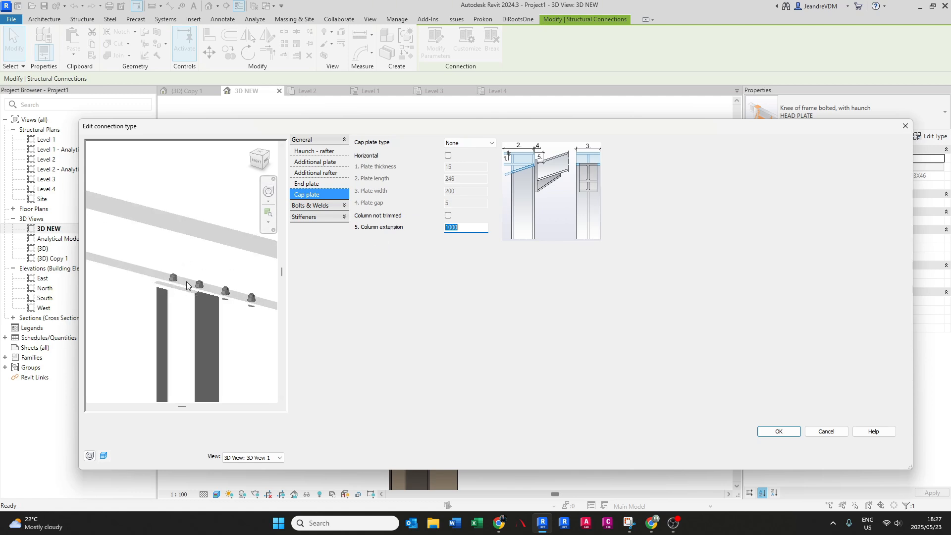
middle_drag(191, 290, 194, 300)
scroll(190, 296, up, 1)
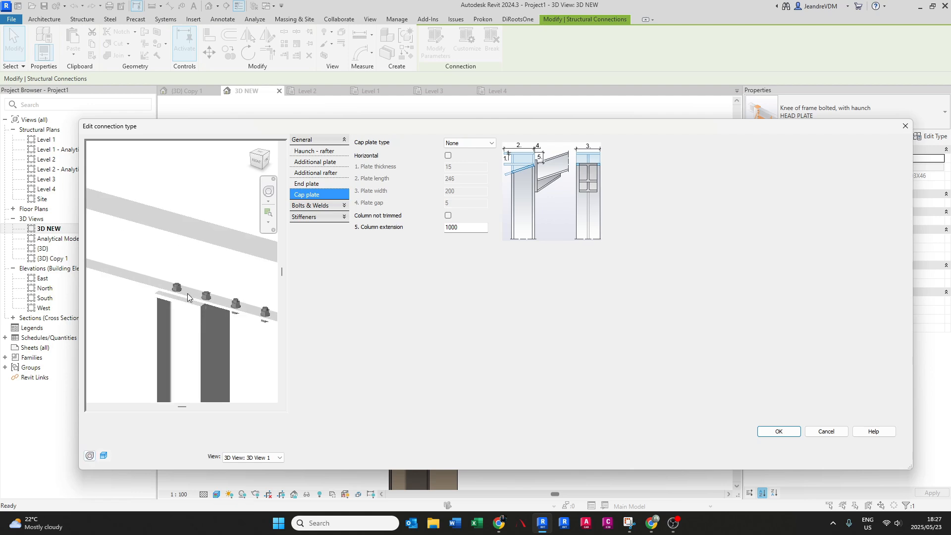
scroll(192, 300, up, 1)
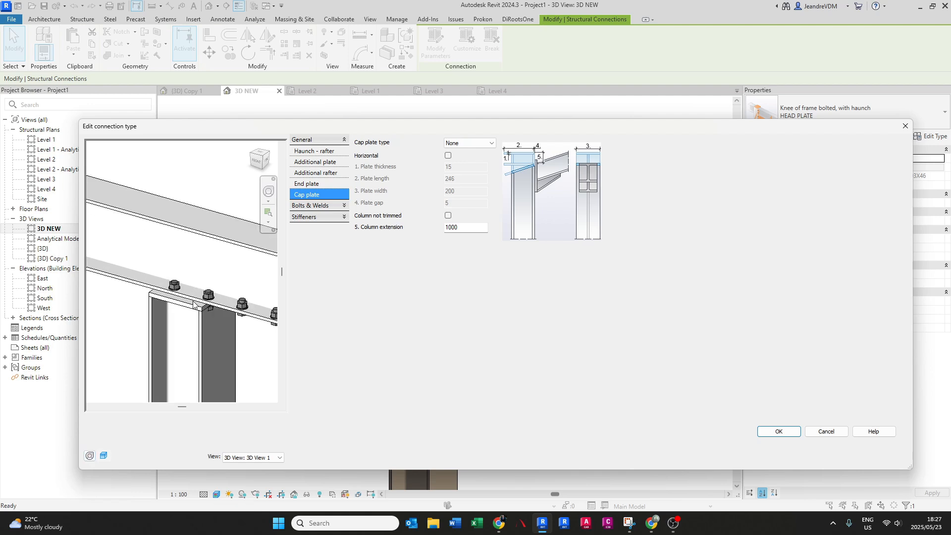
- Set the horizontal distance between the end plate bolts to 80
click(325, 206)
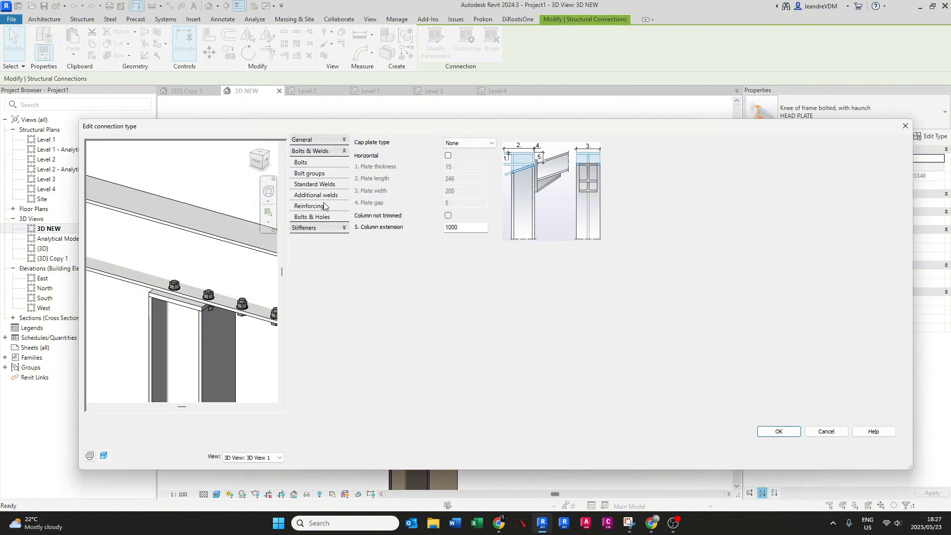
click(313, 165)
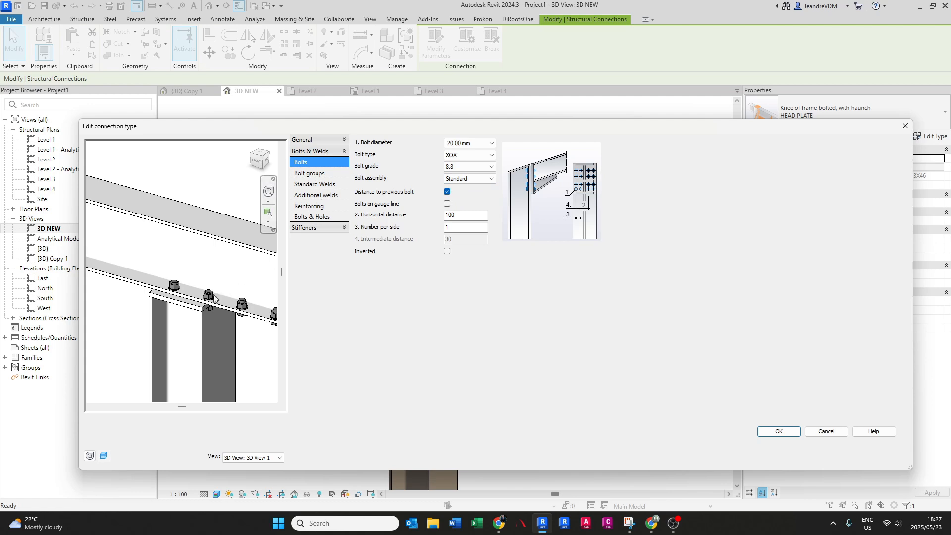
scroll(185, 291, up, 1)
scroll(185, 289, down, 2)
shift+middle_drag(216, 292, 175, 293)
scroll(205, 272, up, 1)
scroll(207, 276, down, 1)
scroll(193, 293, down, 1)
scroll(206, 291, up, 2)
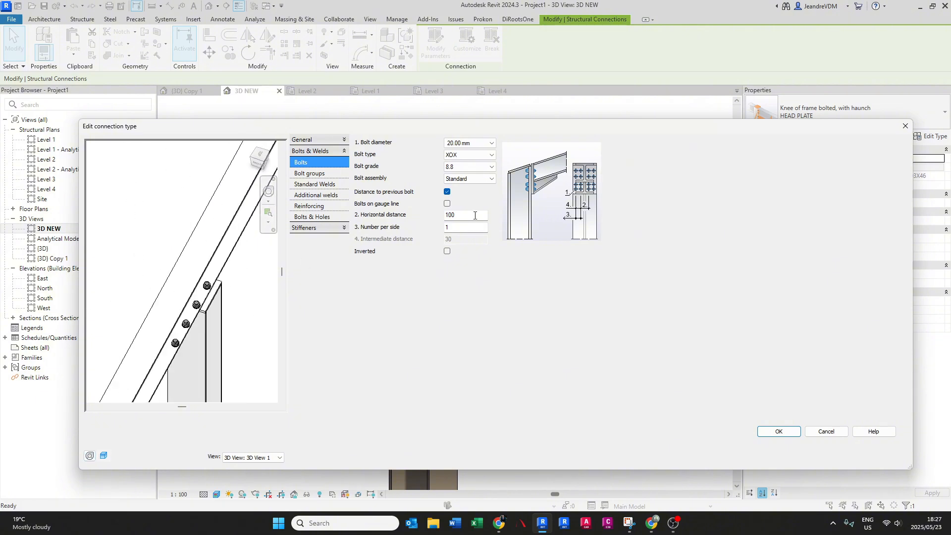
double_click(458, 215)
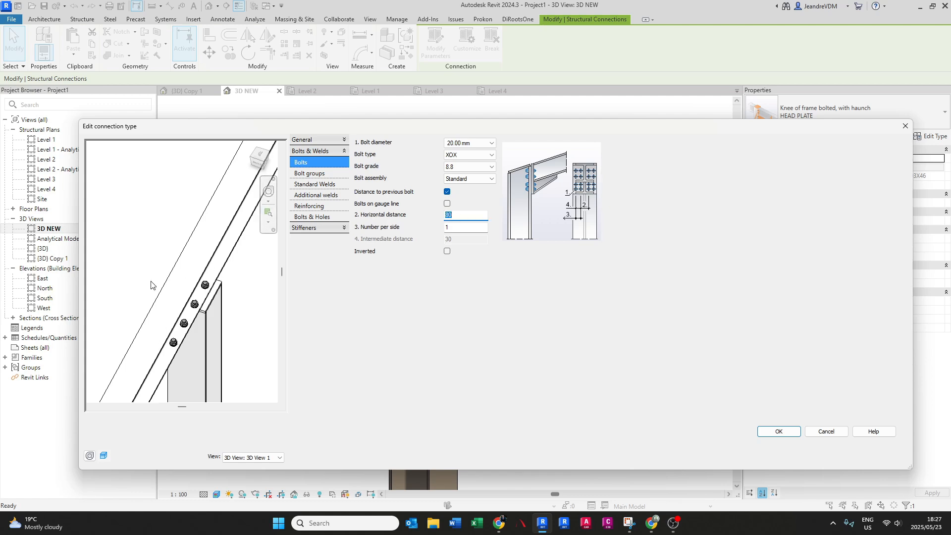
shift+middle_drag(153, 285, 159, 327)
middle_drag(160, 327, 253, 310)
scroll(179, 269, up, 1)
scroll(180, 277, up, 2)
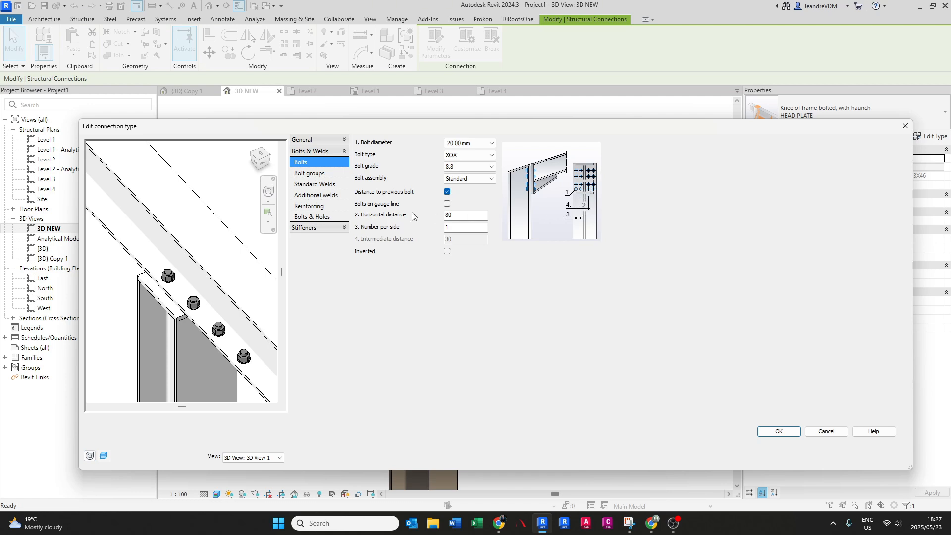
- Display the connection preview as Wireframe and remove bolt Group 2 by setting its lines to 0
click(309, 174)
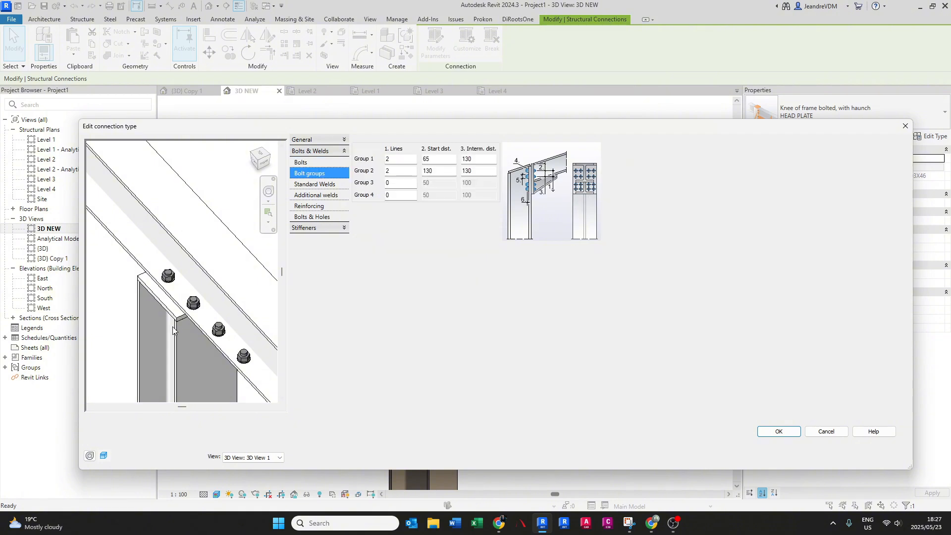
scroll(191, 324, down, 2)
shift+middle_drag(190, 323, 184, 316)
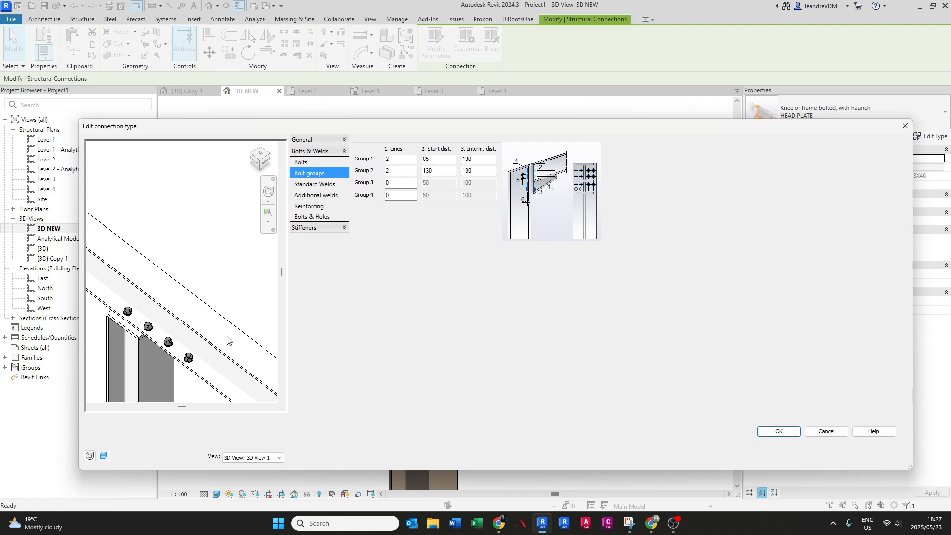
click(104, 456)
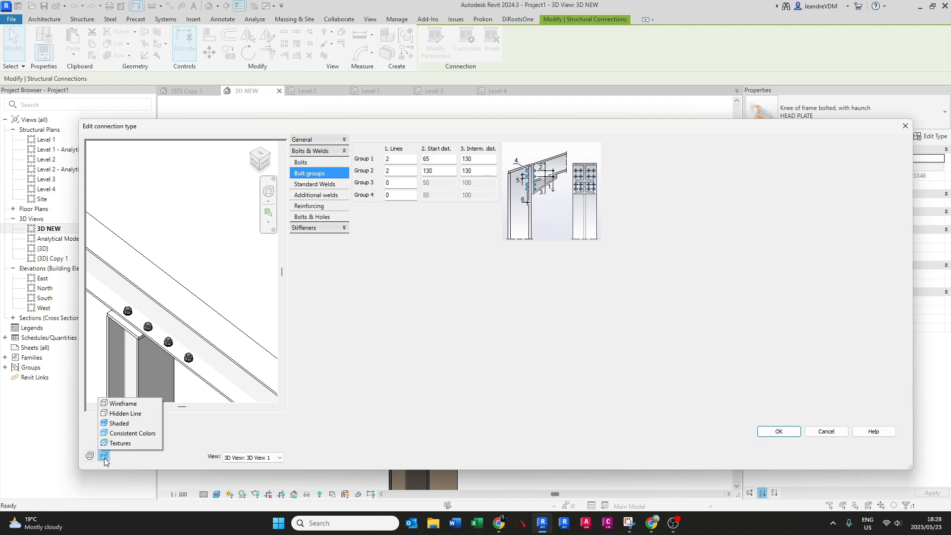
click(118, 404)
middle_drag(164, 324, 223, 307)
scroll(194, 317, down, 1)
scroll(193, 321, up, 3)
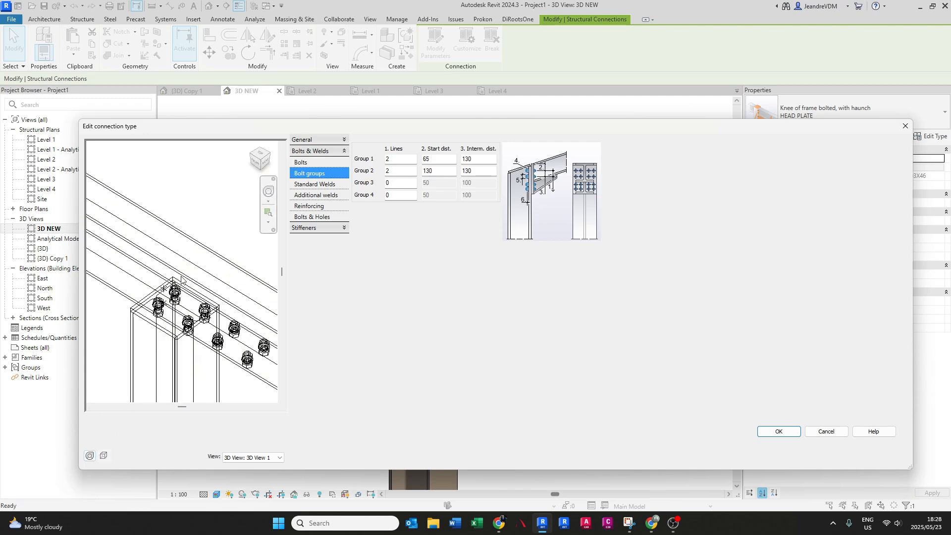
middle_drag(234, 338, 216, 322)
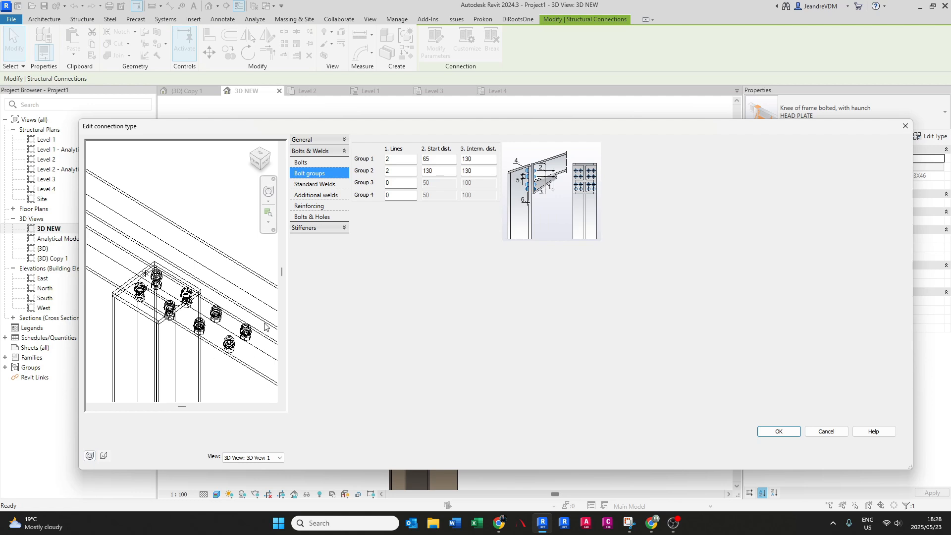
click(397, 170)
key(Return)
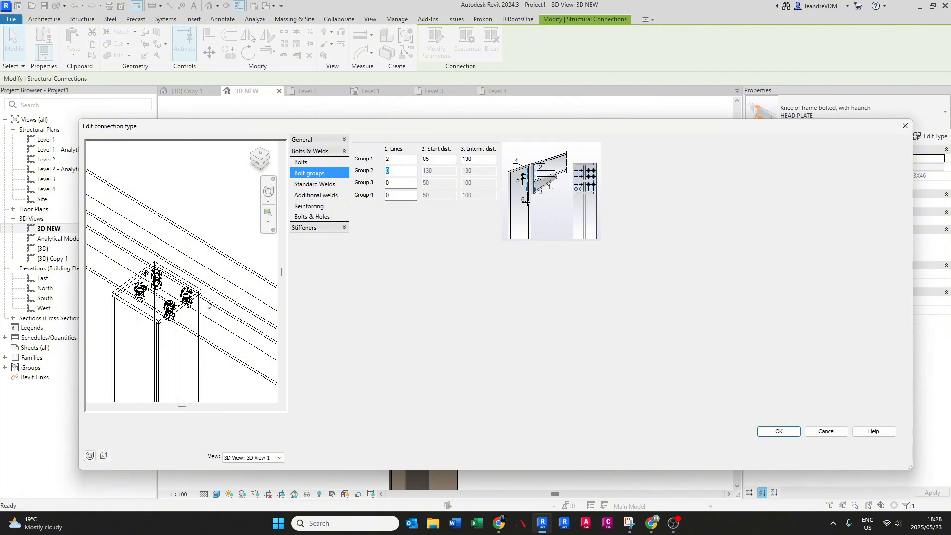
- Try 1 bolt line in Group 1 and restore it to 2 lines
click(394, 159)
key(Return)
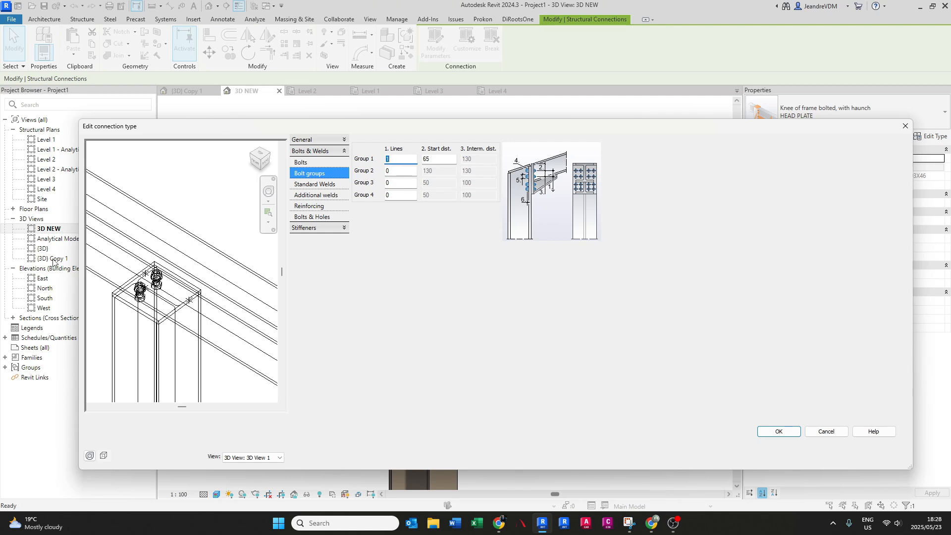
text(2)
key(Return)
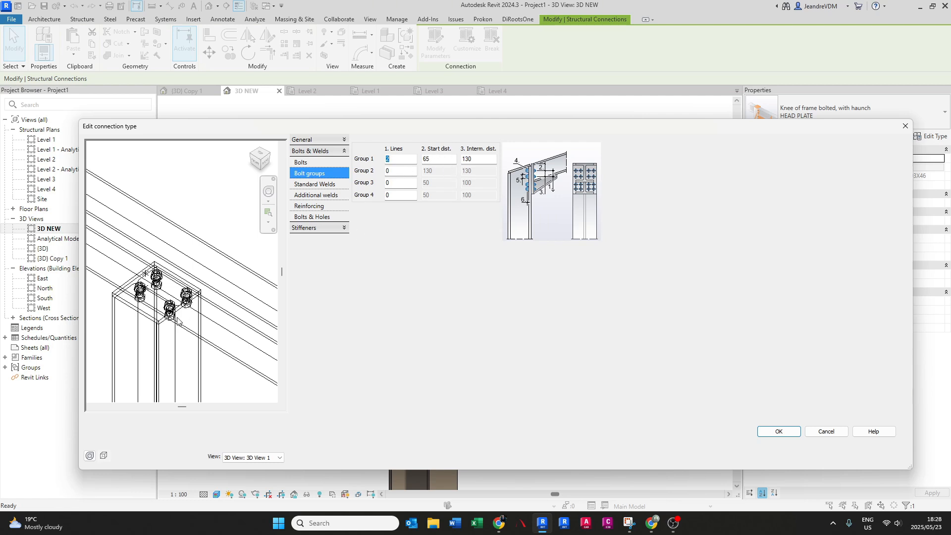
- Set bolt Group 1's start distance to 50 and intermediate distance to 100, and apply the HEAD PLATE type changes
middle_drag(143, 309, 159, 308)
scroll(130, 292, up, 1)
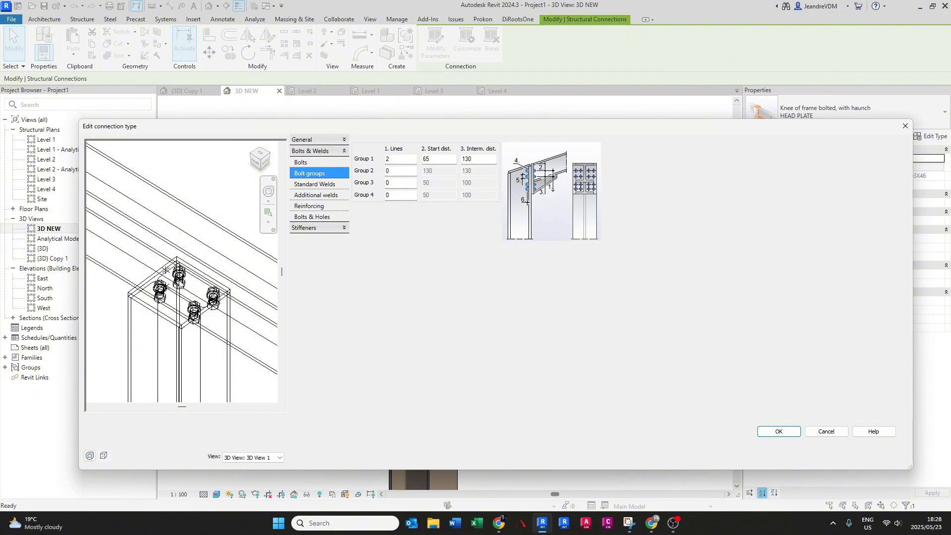
double_click(437, 161)
text(50)
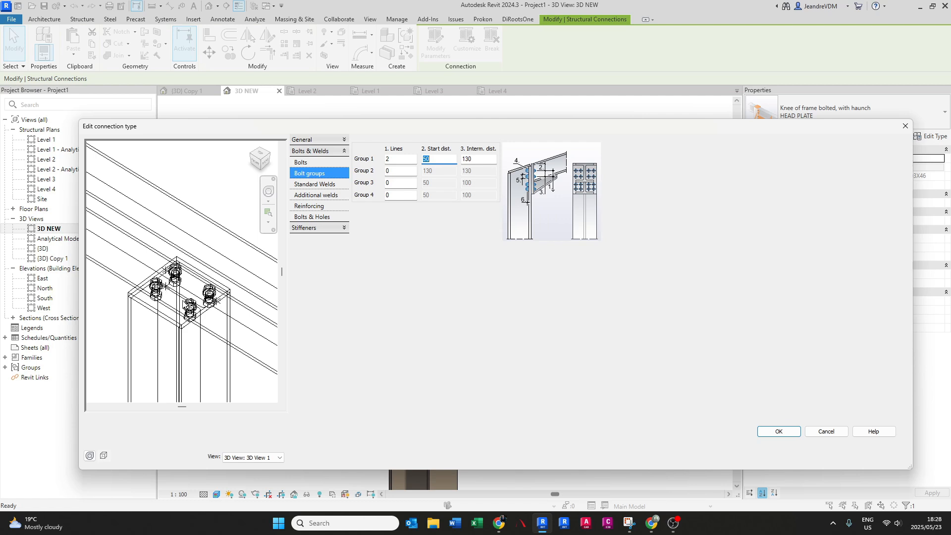
key(Tab)
text(100)
key(Return)
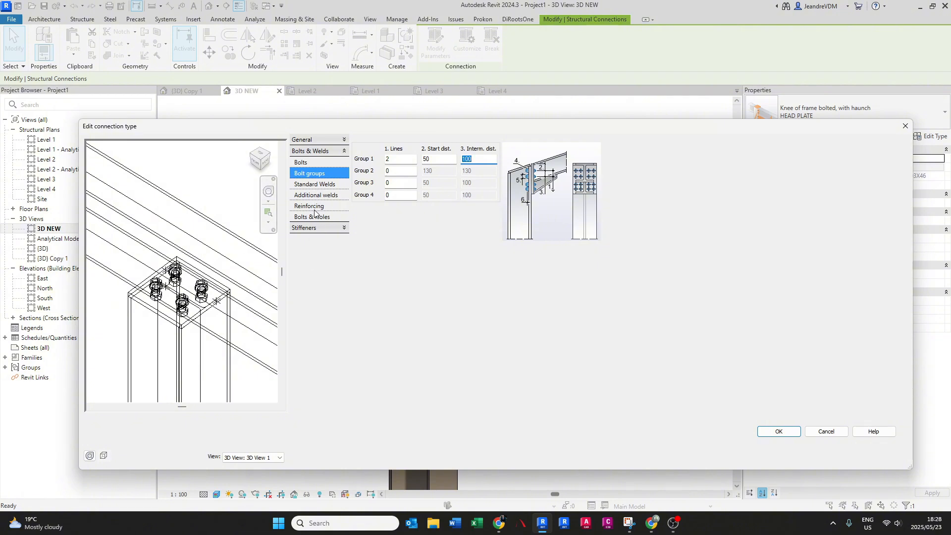
click(775, 431)
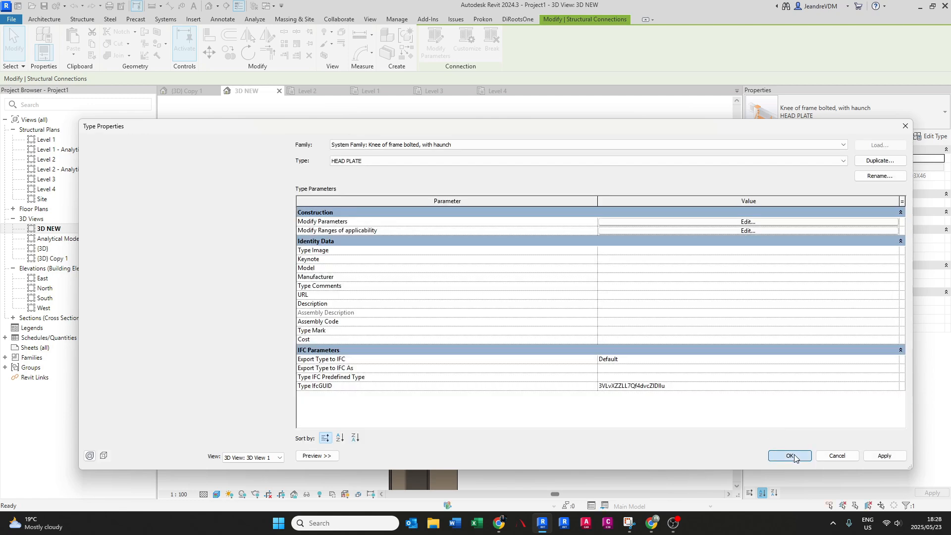
click(789, 455)
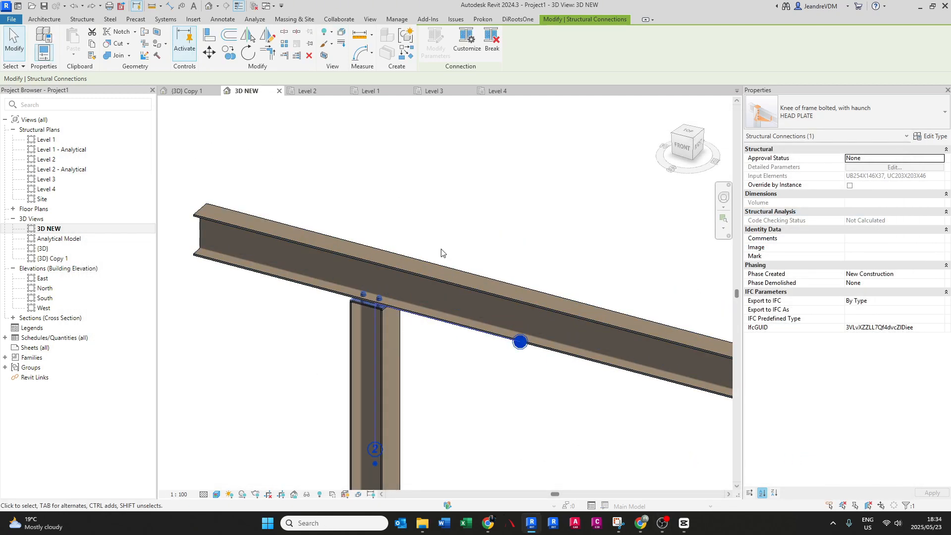
- Examine the HEAD PLATE connection between the column top and sloping beam from several sides, including its entry among the connection types
scroll(446, 235, down, 1)
shift+middle_drag(444, 225, 378, 207)
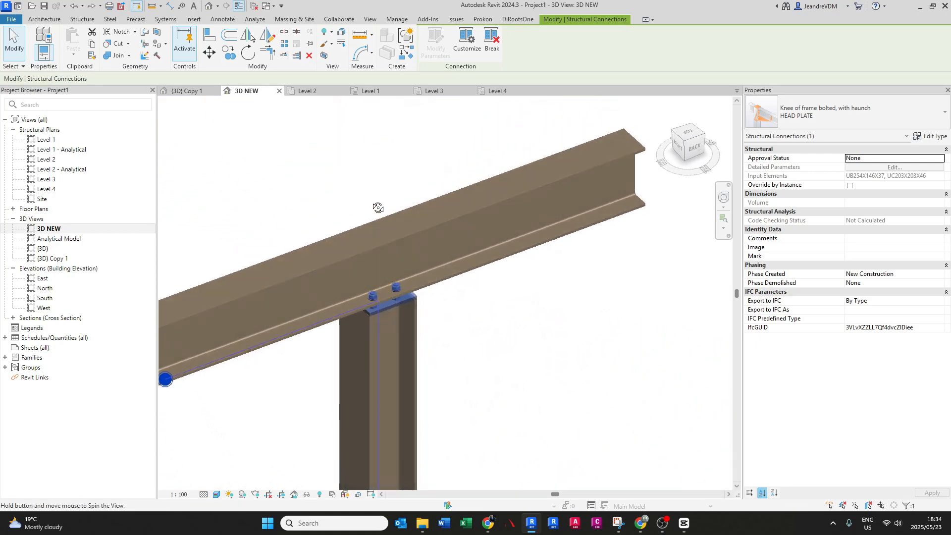
click(787, 122)
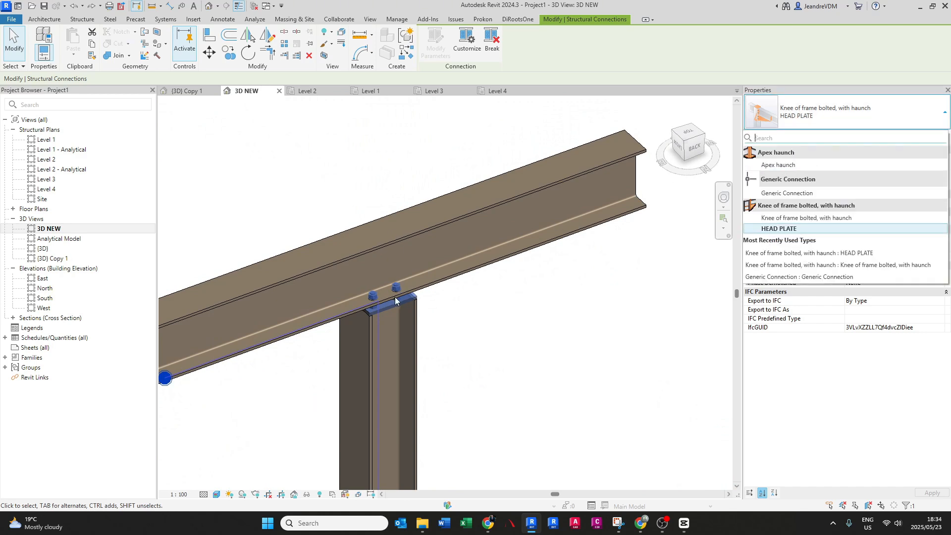
shift+middle_drag(396, 300, 391, 347)
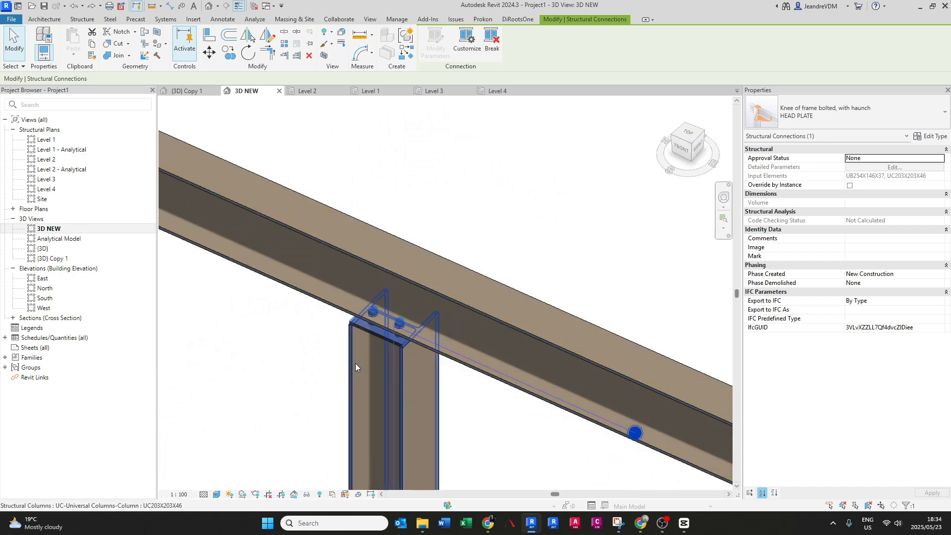
scroll(397, 367, down, 3)
shift+middle_drag(397, 366, 452, 403)
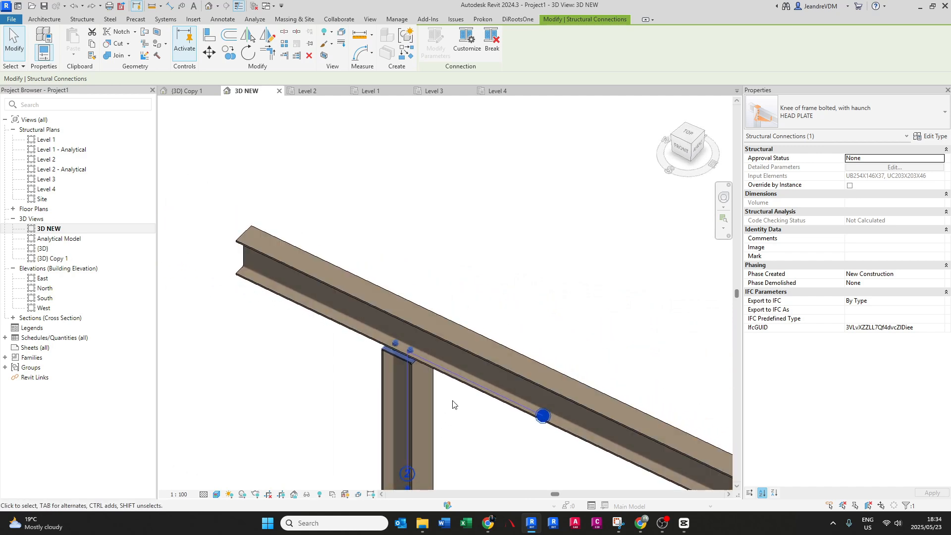